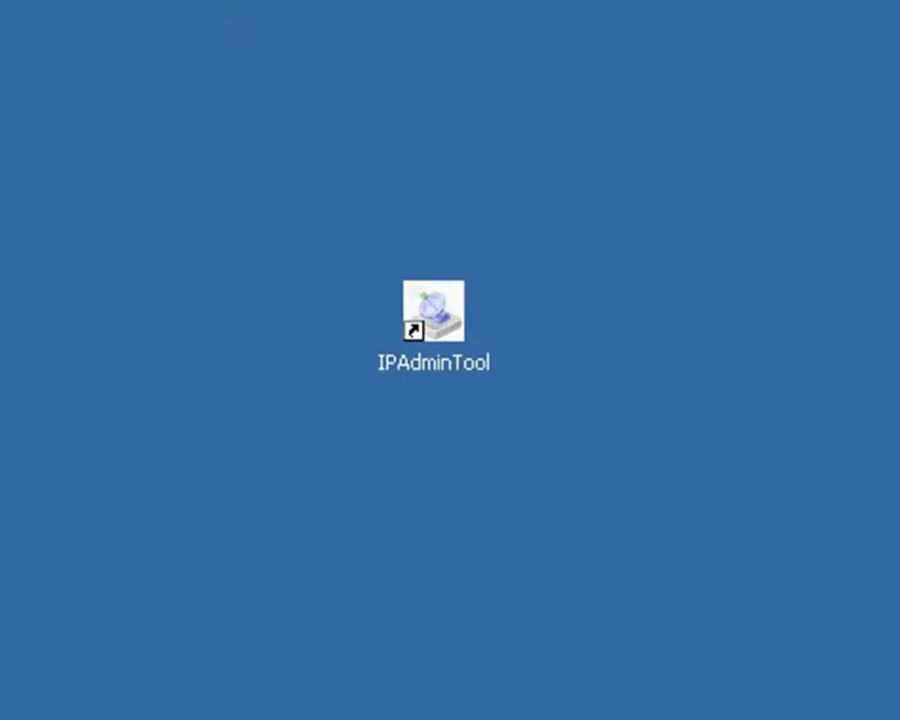
Launch IPAdminTool and open the NVC100 device's web interface, continuing past the certificate warning
{"action": "double_click", "coordinate": [458, 350]}
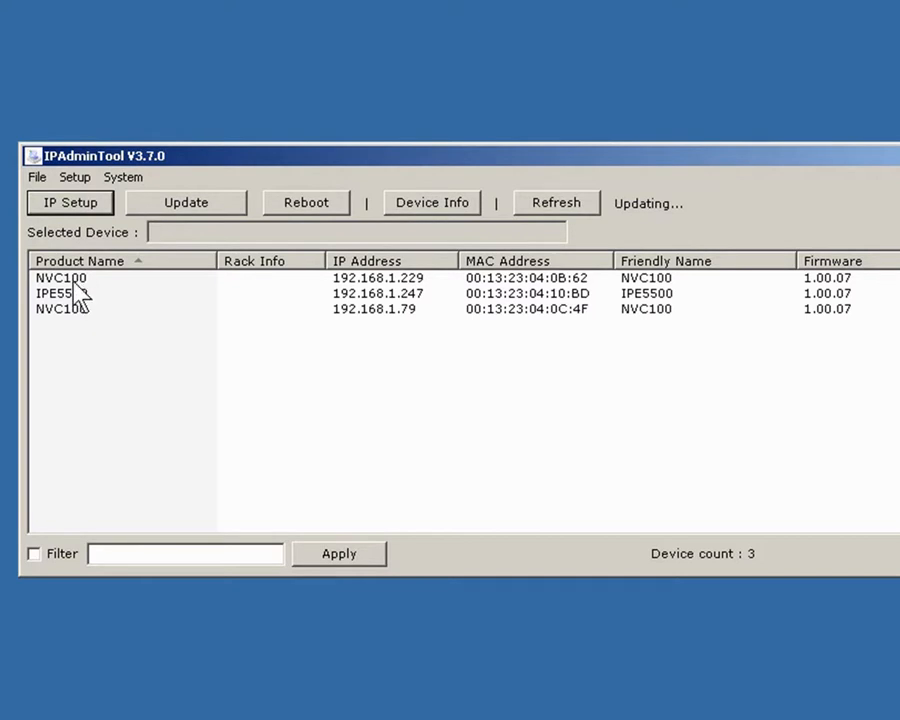
{"action": "left_click", "coordinate": [74, 282]}
{"action": "right_click", "coordinate": [73, 284]}
{"action": "left_click", "coordinate": [119, 296]}
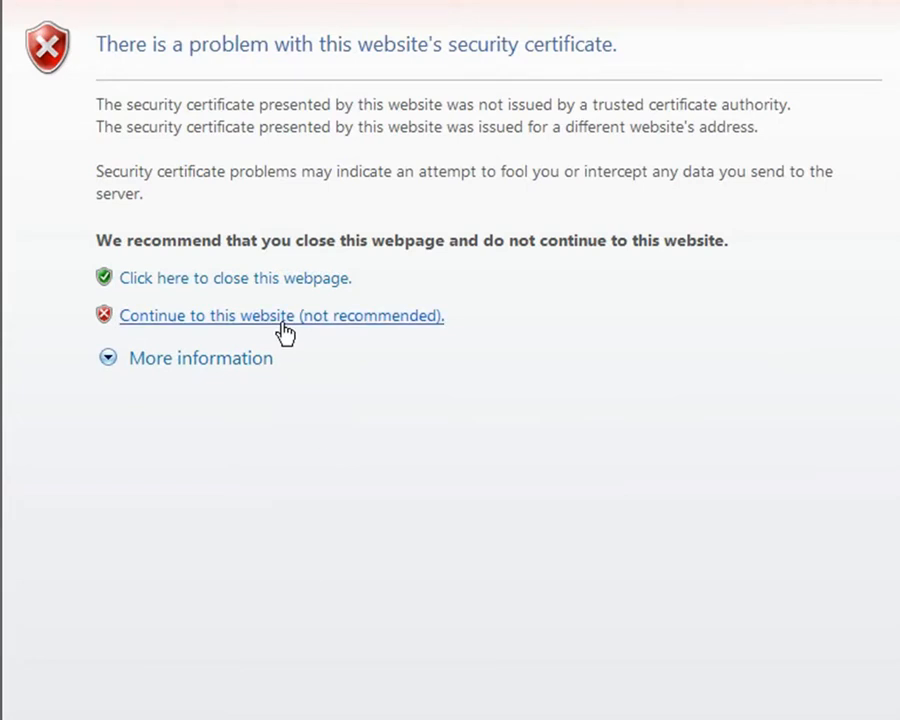
{"action": "left_click", "coordinate": [285, 316]}
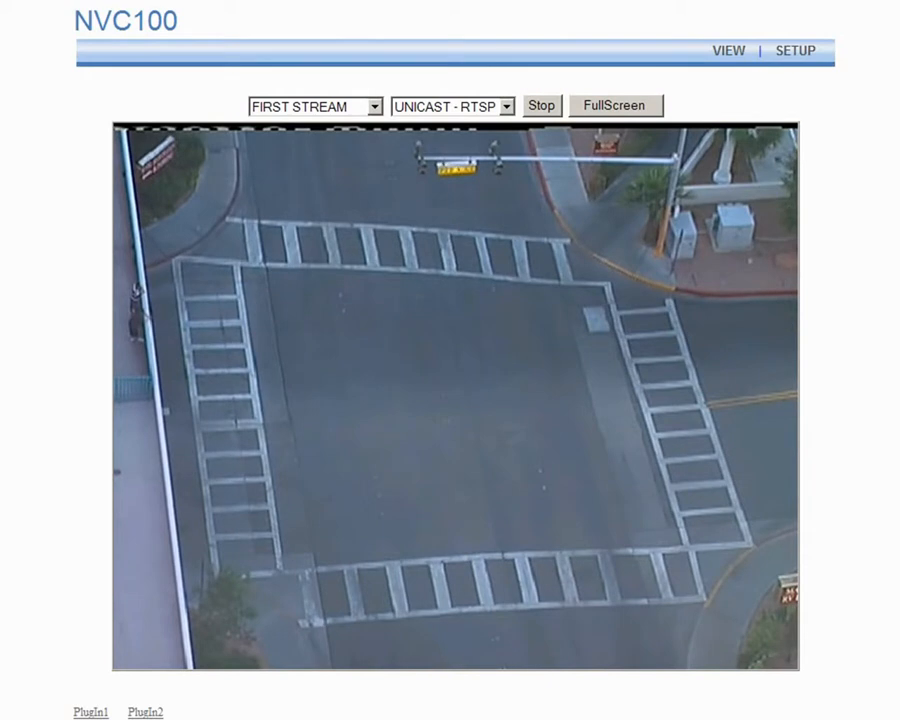
In the VCA Enable/Disable settings, set VCA Status to On and apply
{"action": "left_click", "coordinate": [812, 56]}
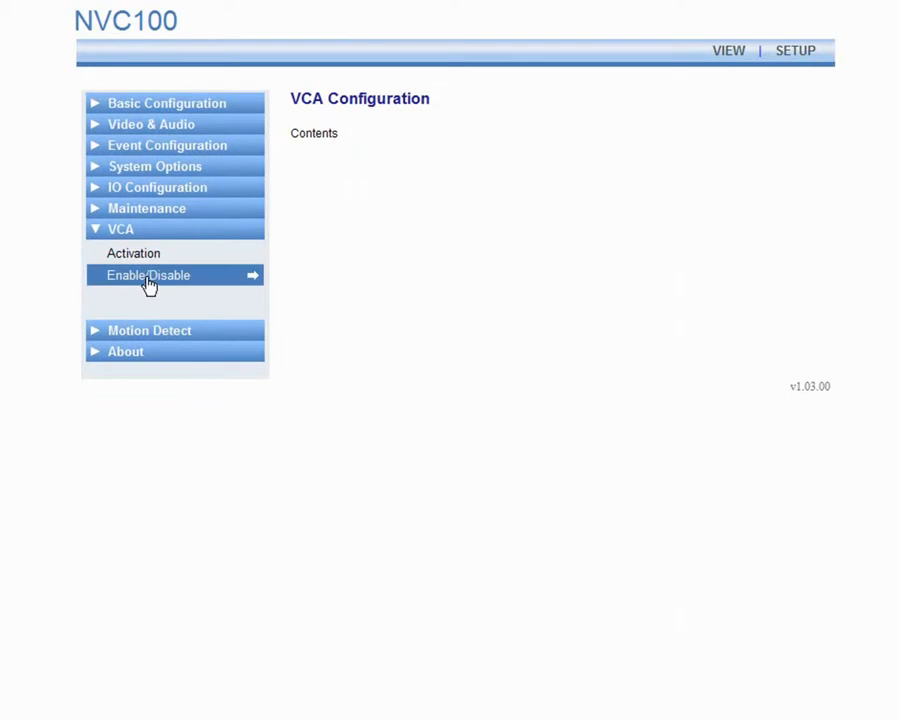
{"action": "left_click", "coordinate": [148, 276]}
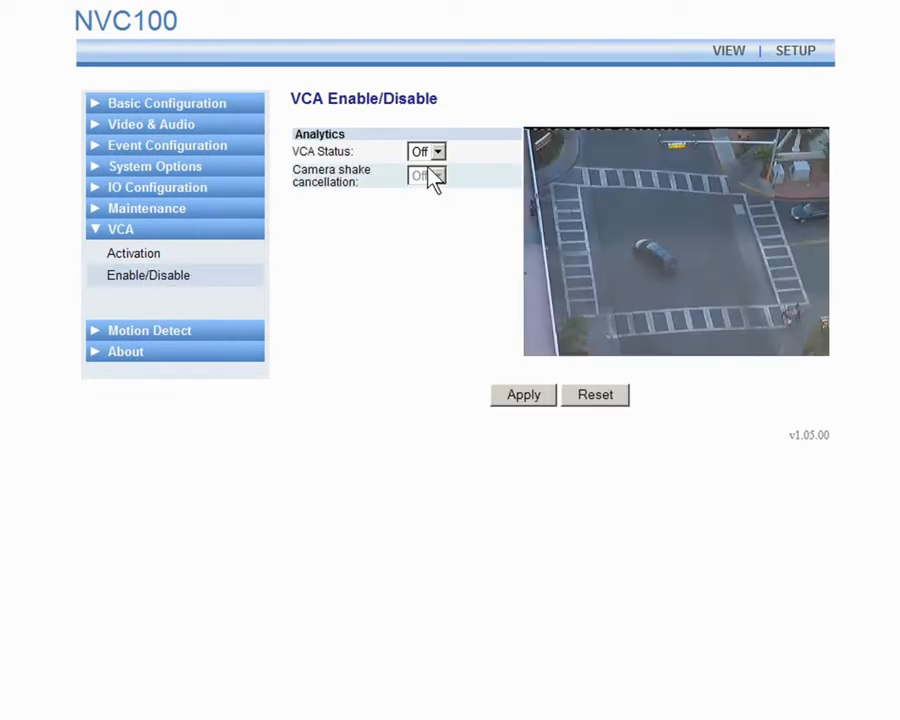
{"action": "left_click", "coordinate": [437, 155]}
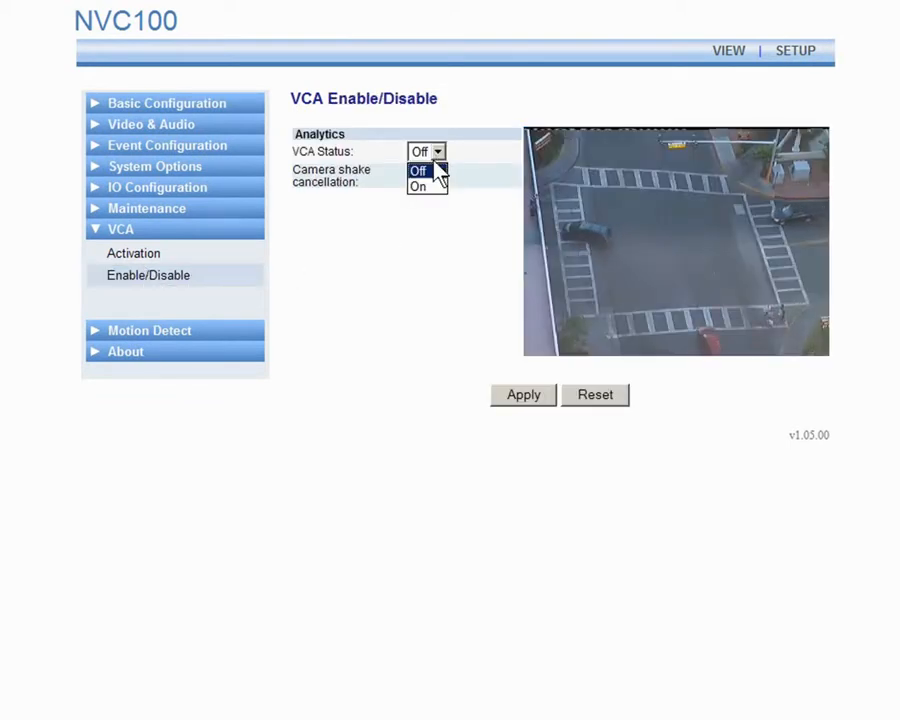
{"action": "left_click", "coordinate": [423, 187]}
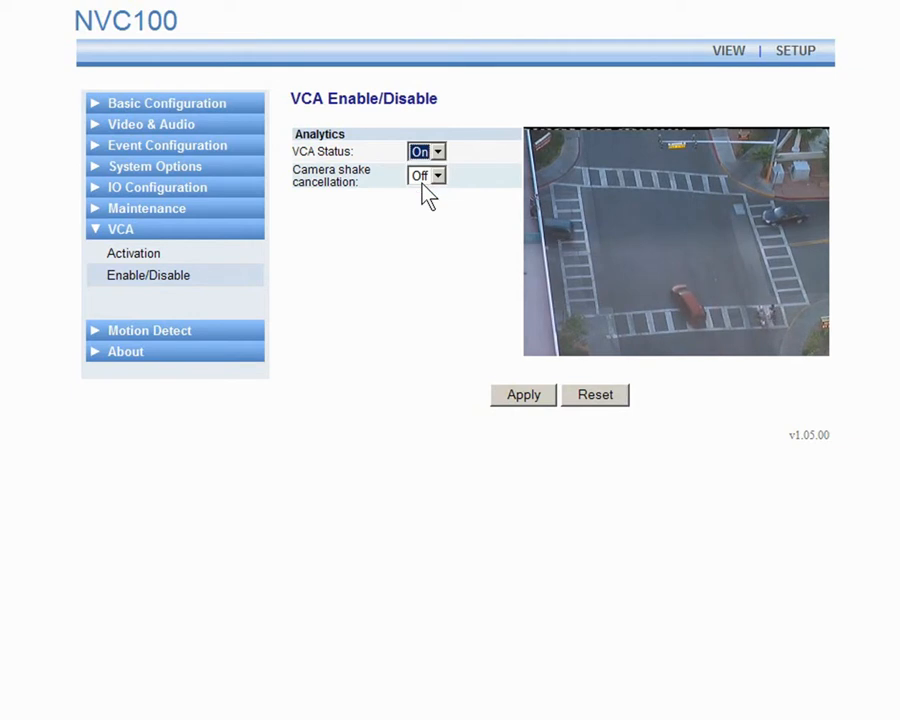
{"action": "left_click", "coordinate": [516, 396]}
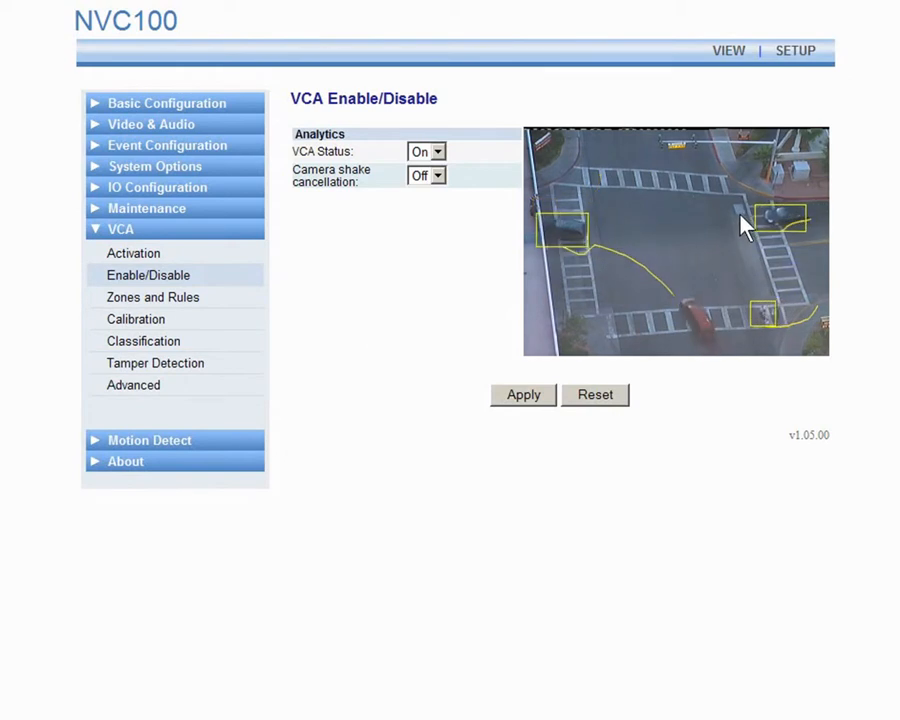
Check the live view, then open the VCA Zones and Rules settings page
{"action": "left_click", "coordinate": [727, 55]}
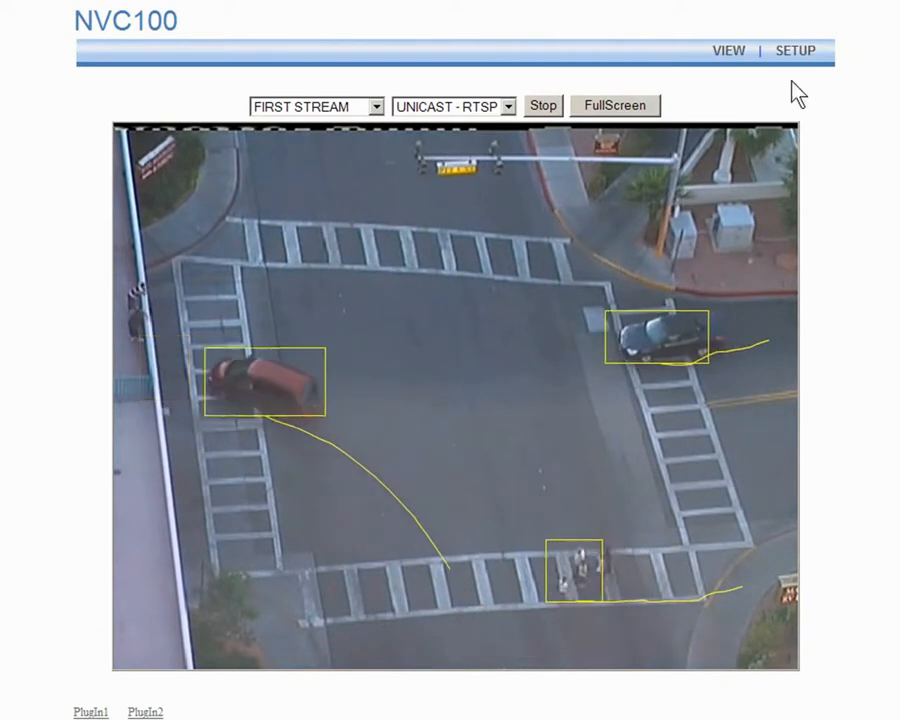
{"action": "left_click", "coordinate": [800, 57]}
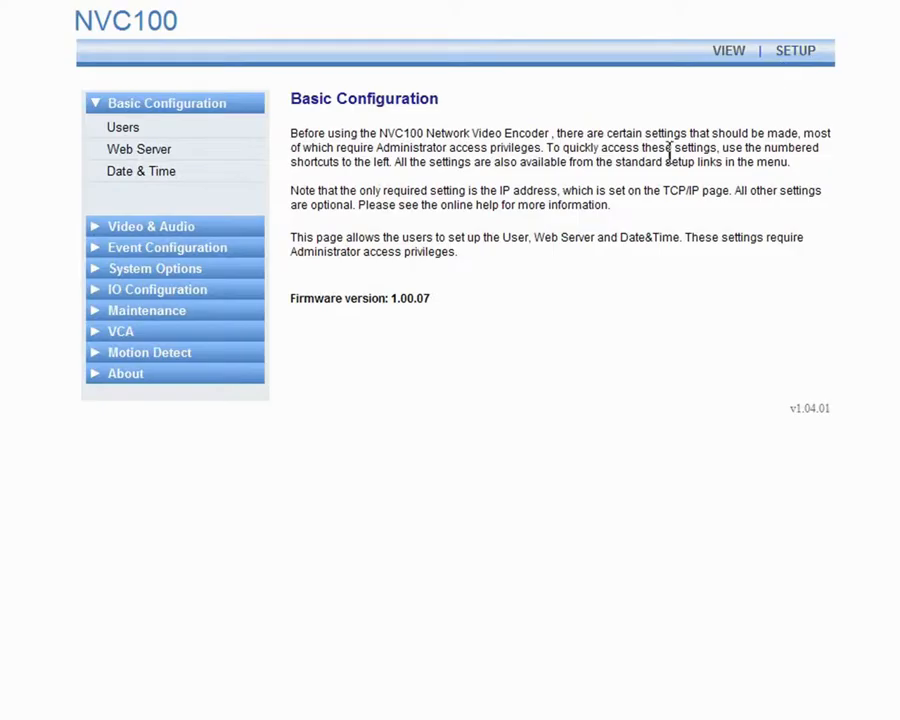
{"action": "left_click", "coordinate": [129, 336]}
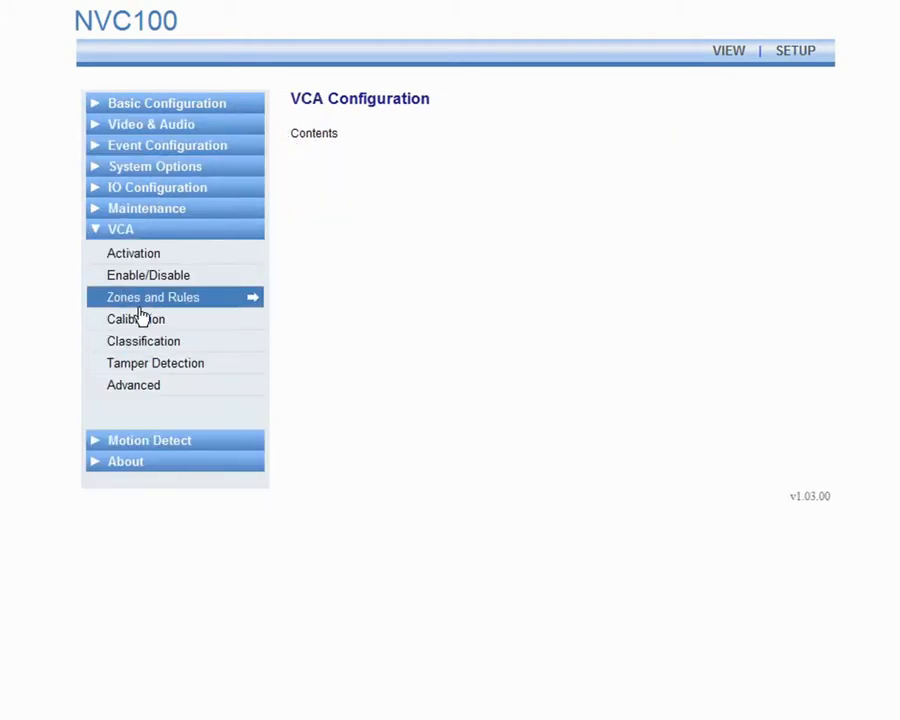
{"action": "left_click", "coordinate": [143, 300]}
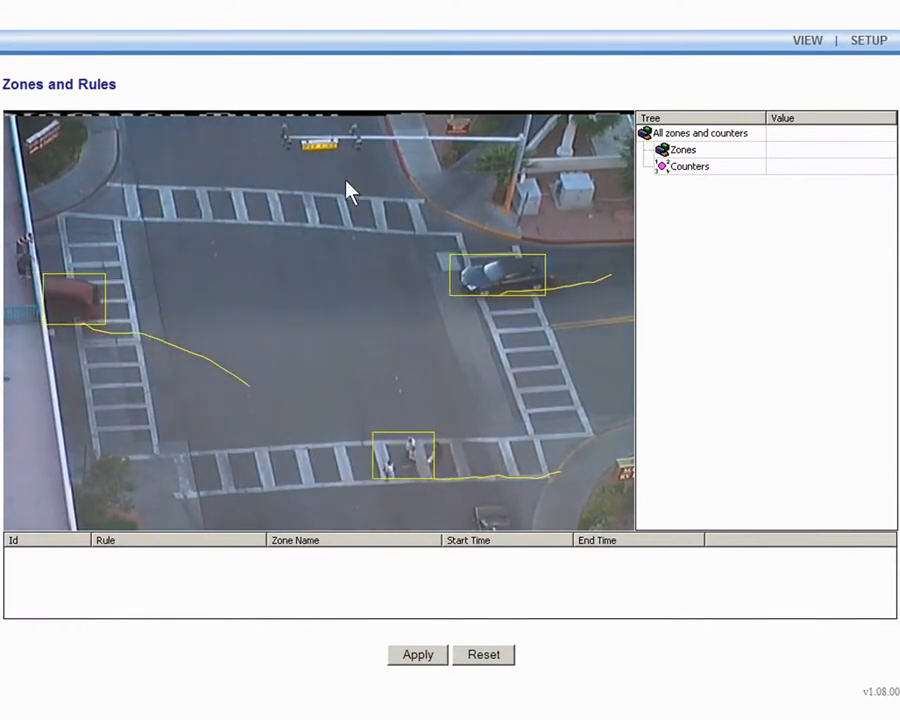
Create a zone on the video and go through each of its rule types
{"action": "double_click", "coordinate": [397, 282]}
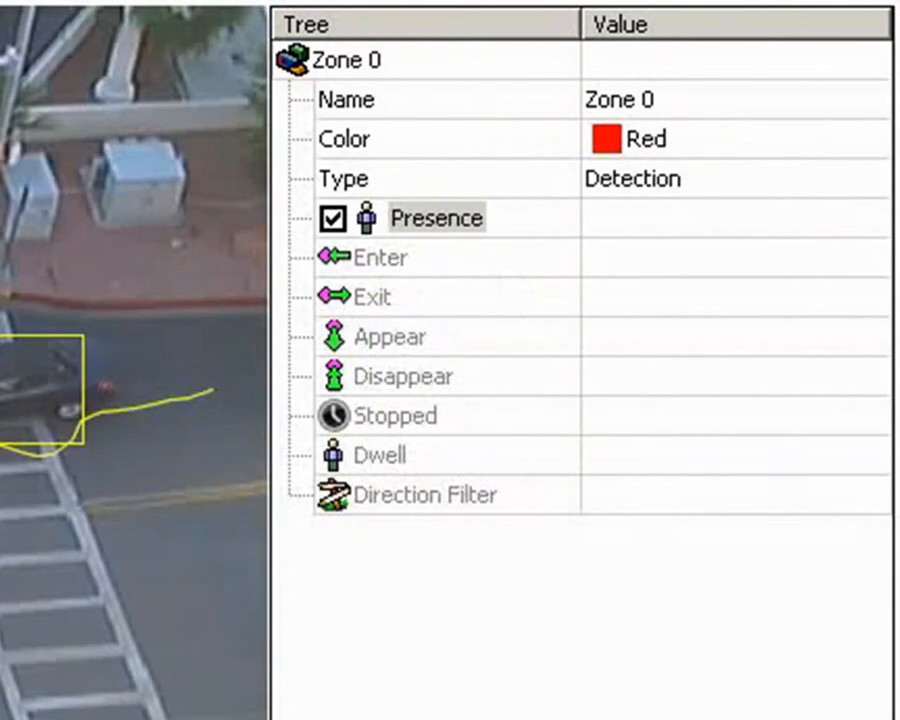
{"action": "left_click", "coordinate": [402, 220]}
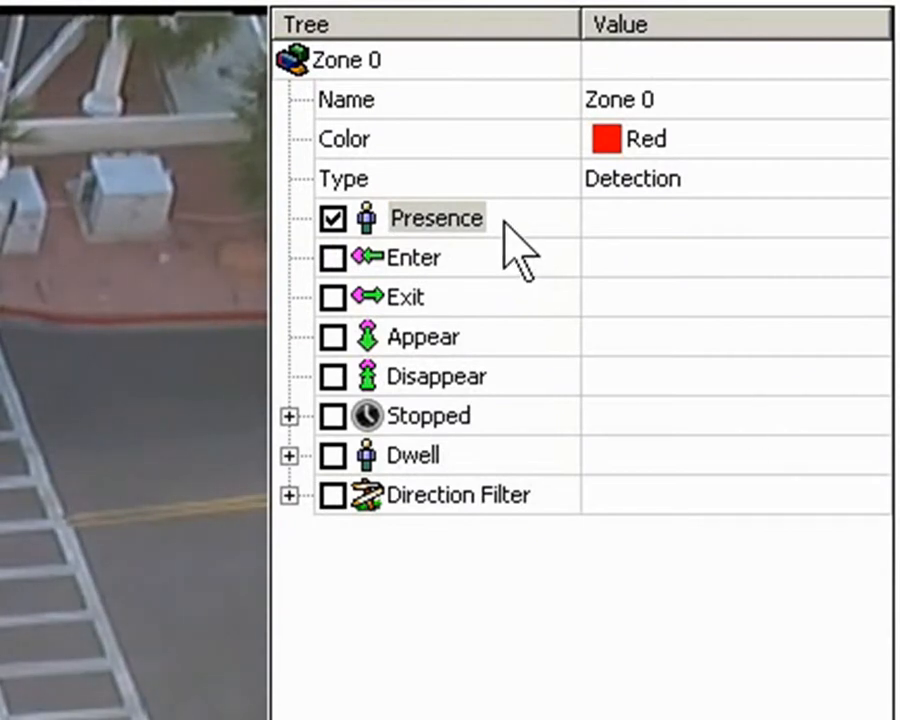
{"action": "left_click", "coordinate": [416, 262]}
{"action": "left_click", "coordinate": [411, 300]}
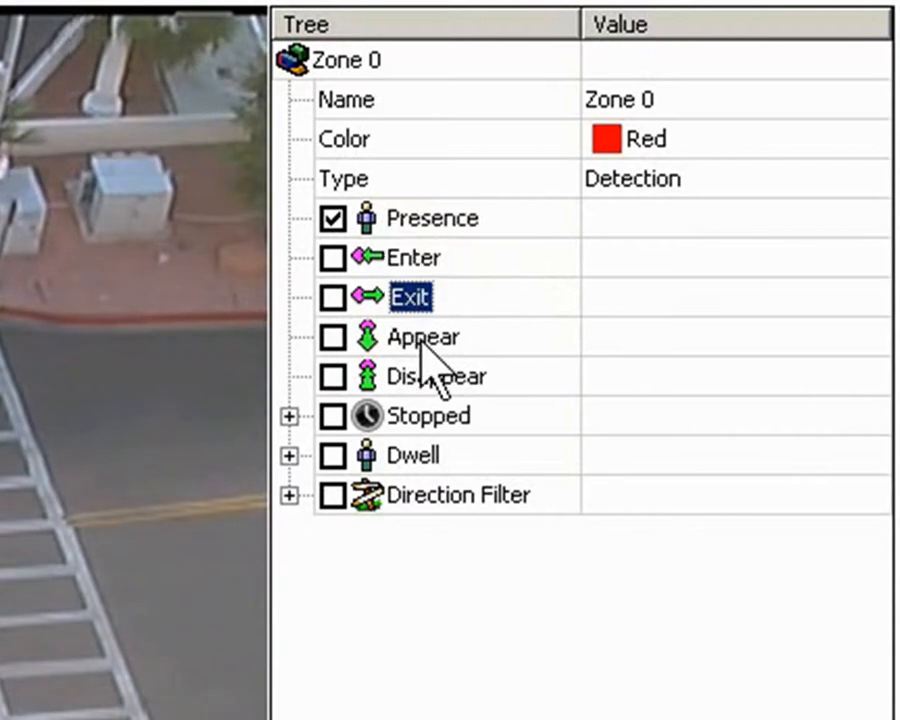
{"action": "left_click", "coordinate": [423, 345]}
{"action": "left_click", "coordinate": [424, 376]}
{"action": "left_click", "coordinate": [425, 418]}
{"action": "left_click", "coordinate": [425, 456]}
{"action": "left_click", "coordinate": [426, 497]}
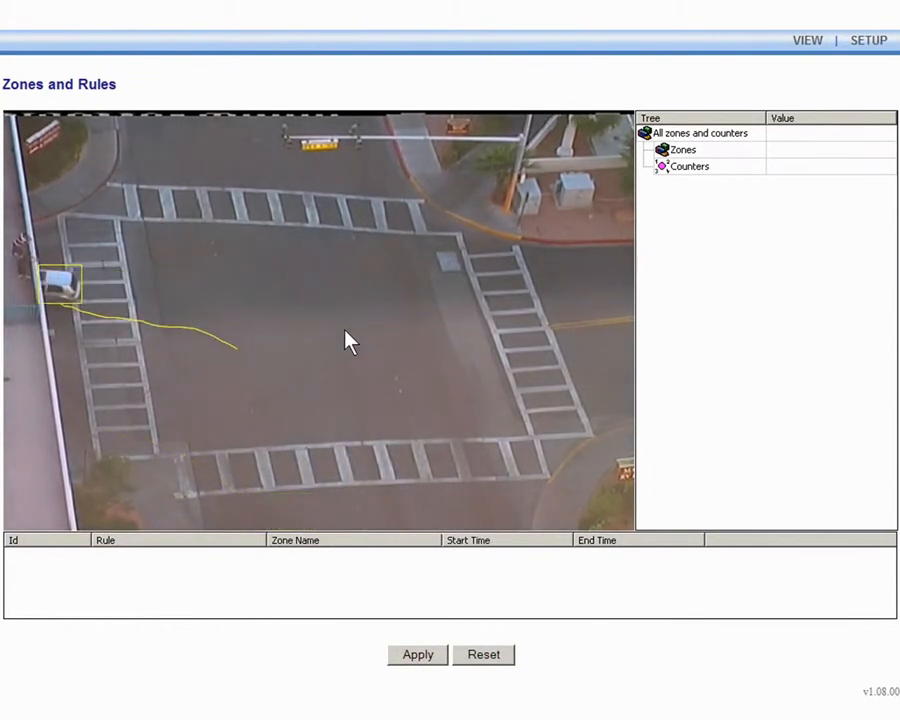
Create a detection zone in the middle of the intersection, name it Red Zone, and keep the Presence rule
{"action": "double_click", "coordinate": [363, 312]}
{"action": "mouse_move", "coordinate": [371, 326]}
{"action": "left_mouse_down"}
{"action": "mouse_move", "coordinate": [381, 308]}
{"action": "mouse_move", "coordinate": [342, 314]}
{"action": "mouse_move", "coordinate": [383, 307]}
{"action": "left_mouse_up"}
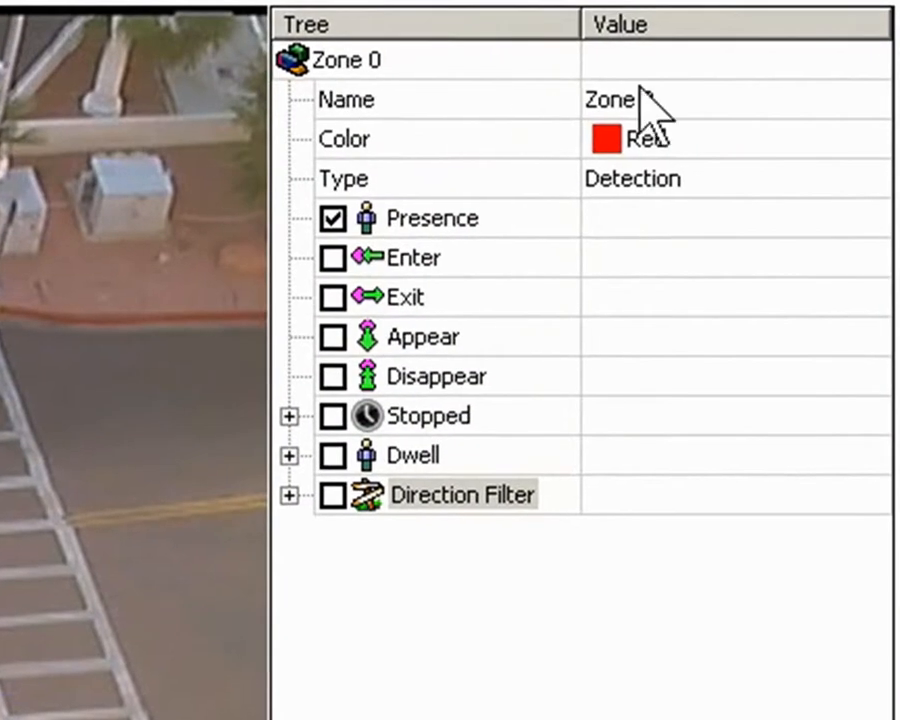
{"action": "left_click", "coordinate": [791, 148]}
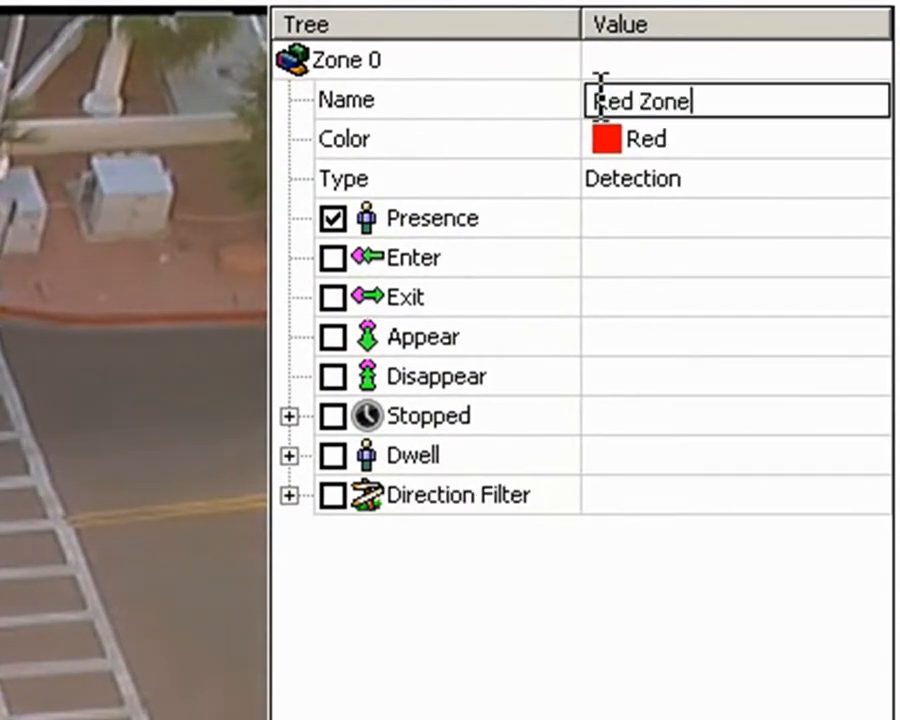
{"action": "left_click", "coordinate": [415, 218]}
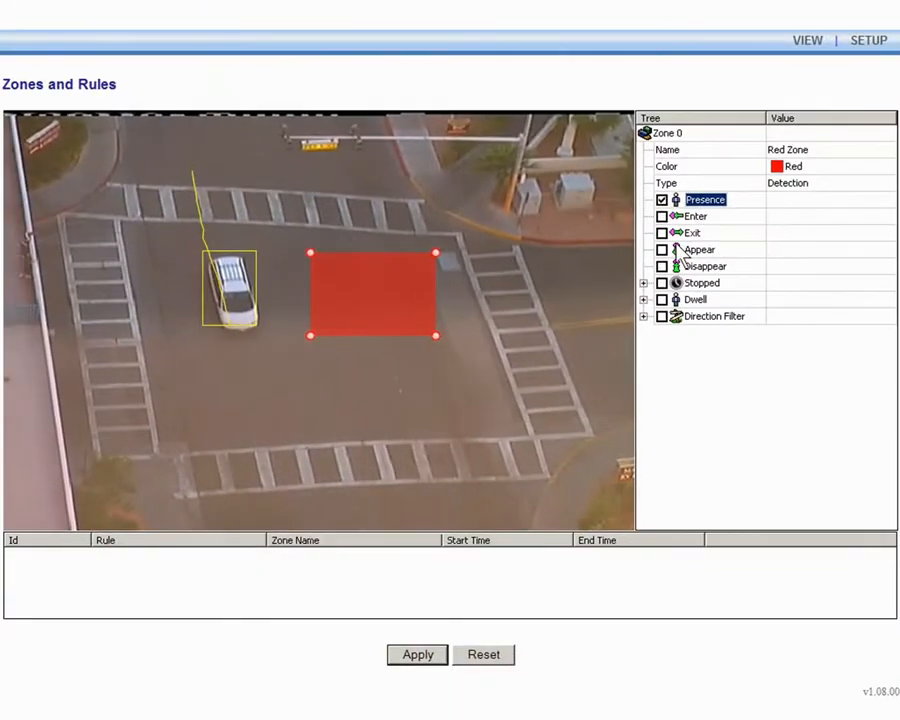
Apply the zone settings and select the logged presence event in the event list
{"action": "left_click", "coordinate": [421, 662]}
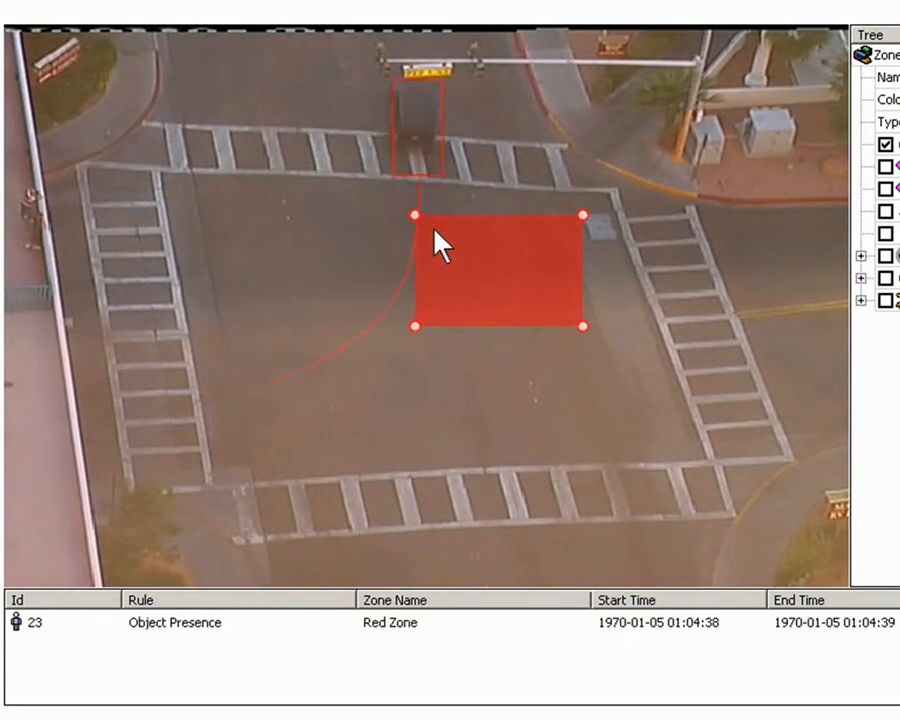
{"action": "left_click", "coordinate": [148, 628]}
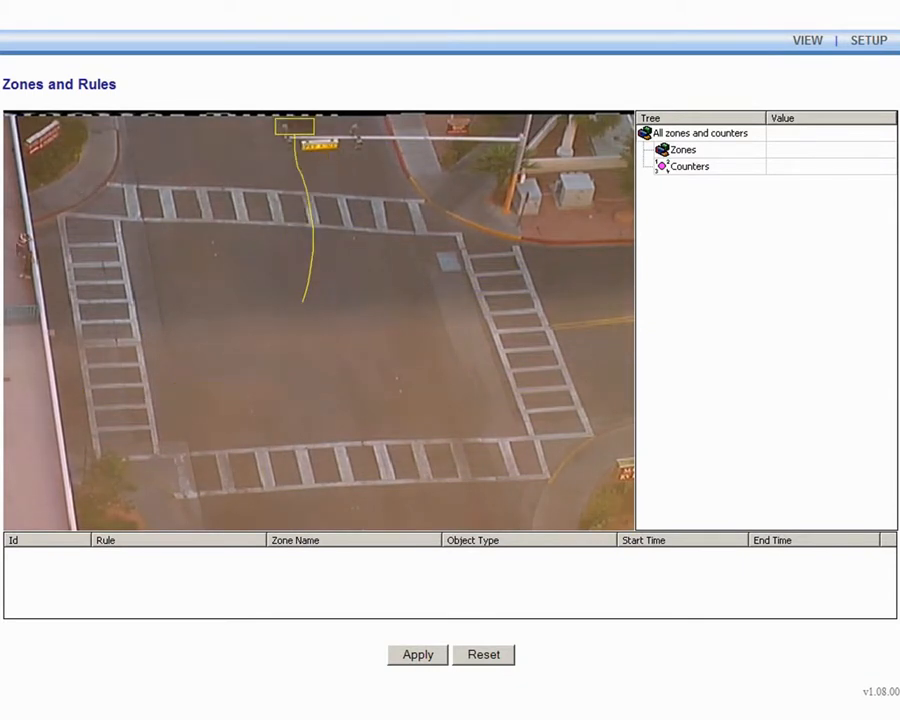
Create a zone over the right crosswalk and reshape its corners and added points to cover it
{"action": "left_click", "coordinate": [528, 307]}
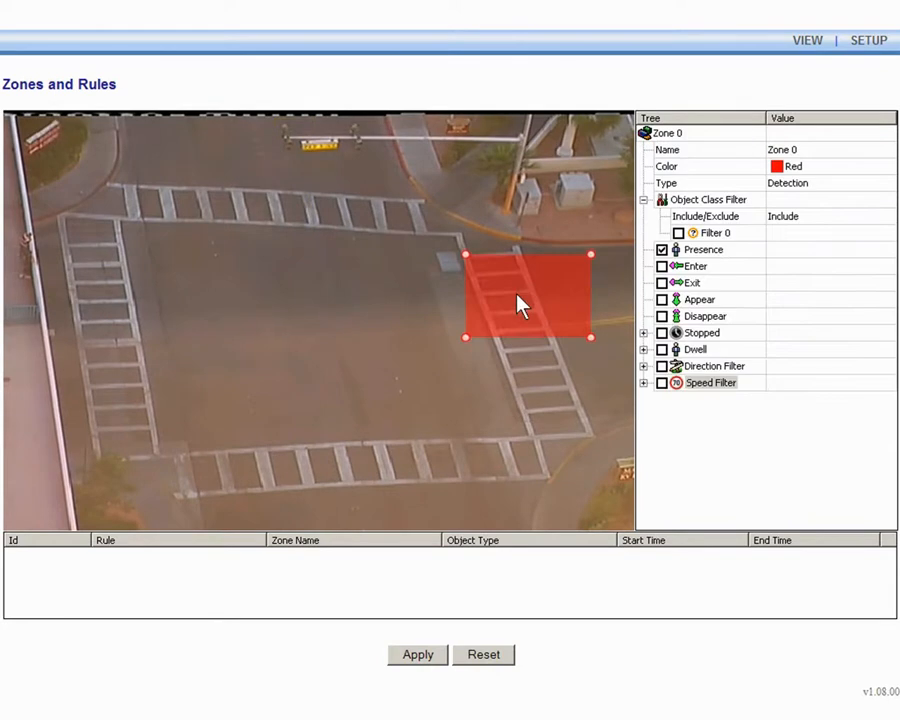
{"action": "left_click_drag", "start_coordinate": [427, 219], "coordinate": [424, 209]}
{"action": "left_click_drag", "start_coordinate": [465, 328], "coordinate": [446, 326]}
{"action": "left_click_drag", "start_coordinate": [594, 325], "coordinate": [617, 326]}
{"action": "left_click", "coordinate": [539, 236]}
{"action": "left_click_drag", "start_coordinate": [493, 224], "coordinate": [484, 233]}
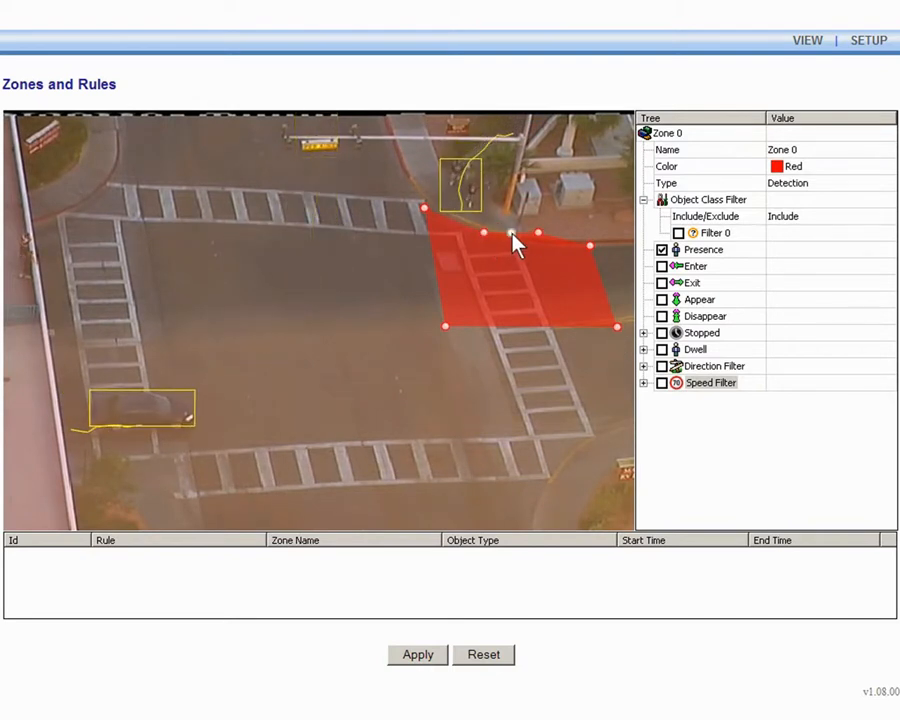
{"action": "left_click_drag", "start_coordinate": [538, 234], "coordinate": [547, 247]}
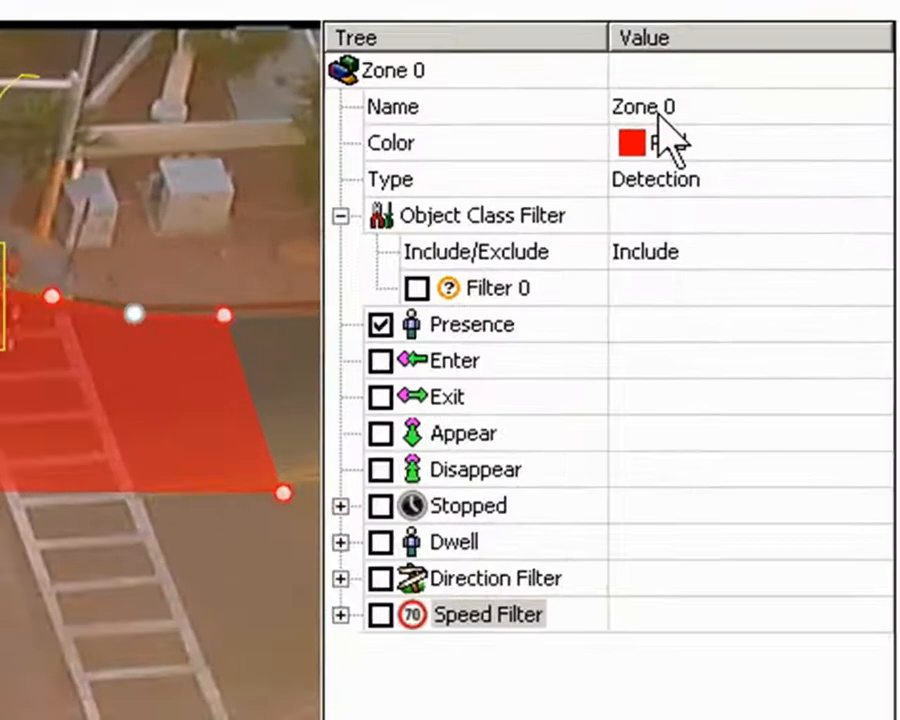
Name the zone Red Zone and switch its rule from Presence to Stopped
{"action": "left_click", "coordinate": [777, 144]}
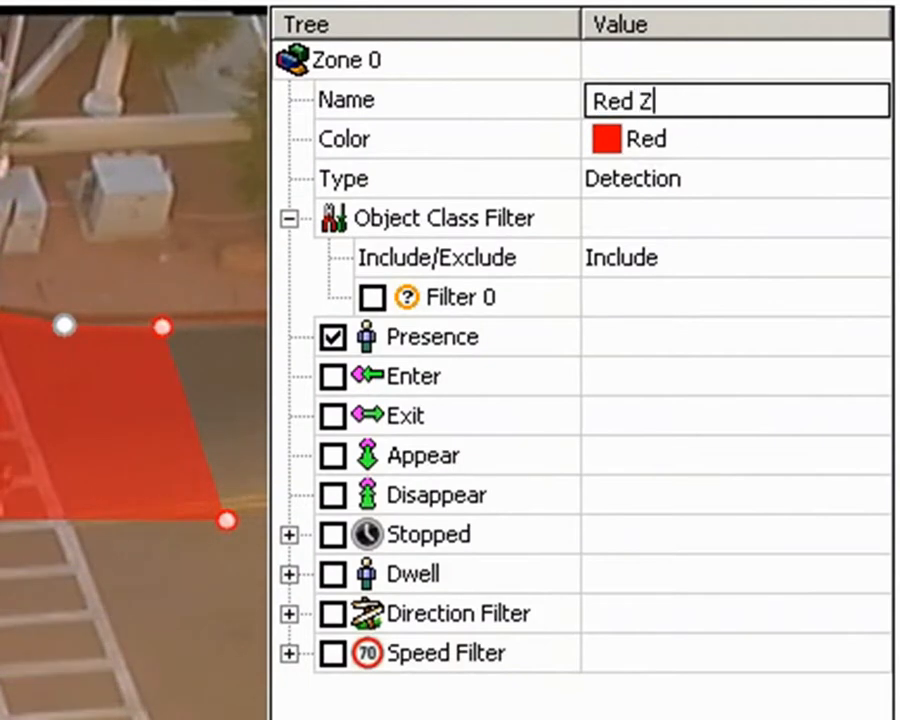
{"action": "left_click", "coordinate": [333, 534]}
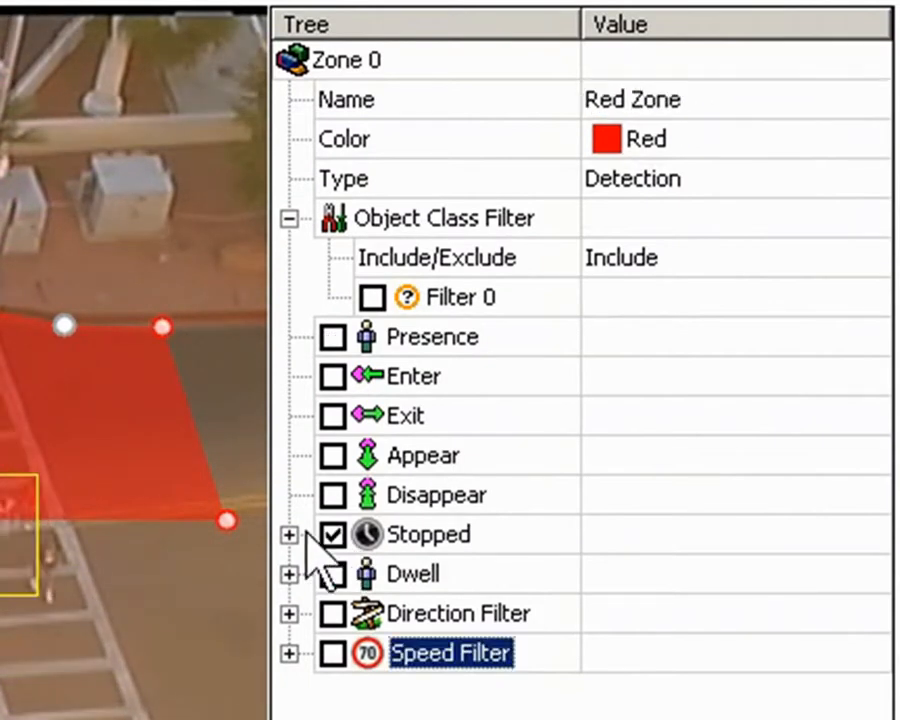
Set the Stopped rule's time to 2 seconds, apply, and select the logged event
{"action": "left_click", "coordinate": [289, 534]}
{"action": "left_click", "coordinate": [599, 573]}
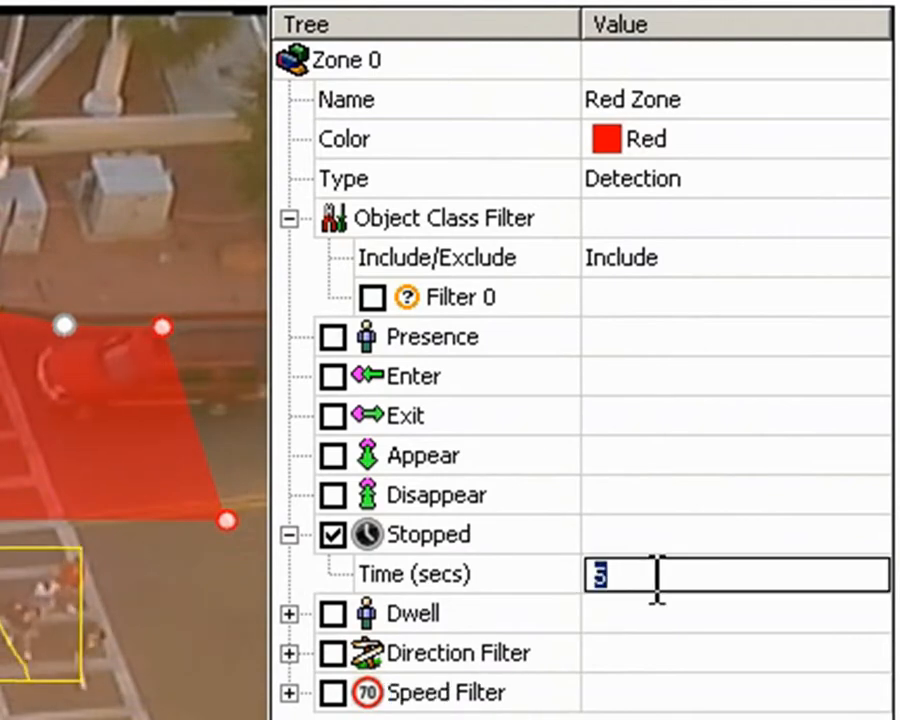
{"action": "type", "text": "2"}
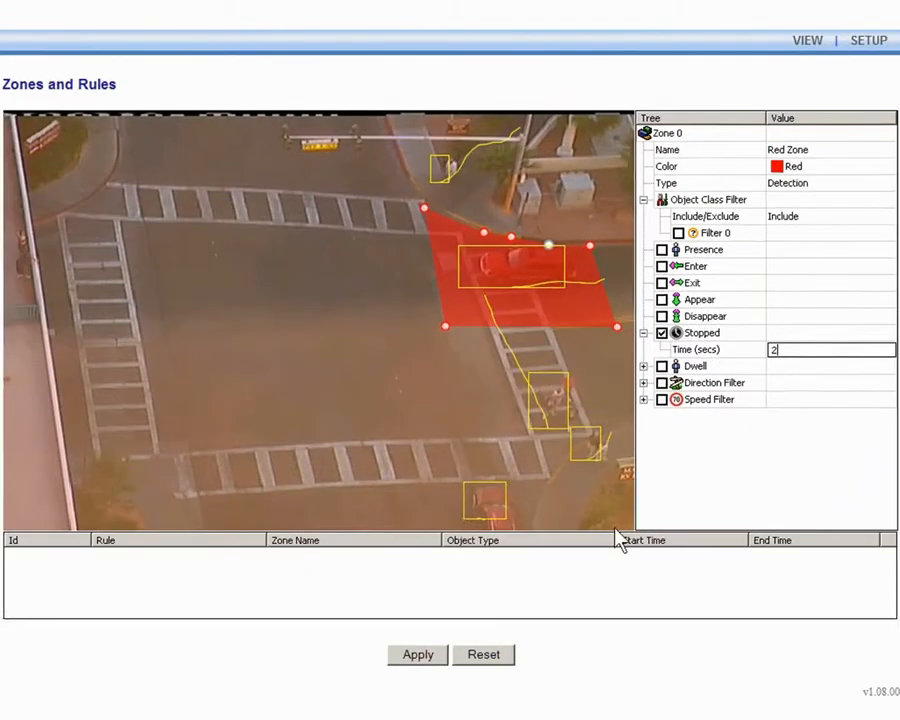
{"action": "left_click", "coordinate": [436, 656]}
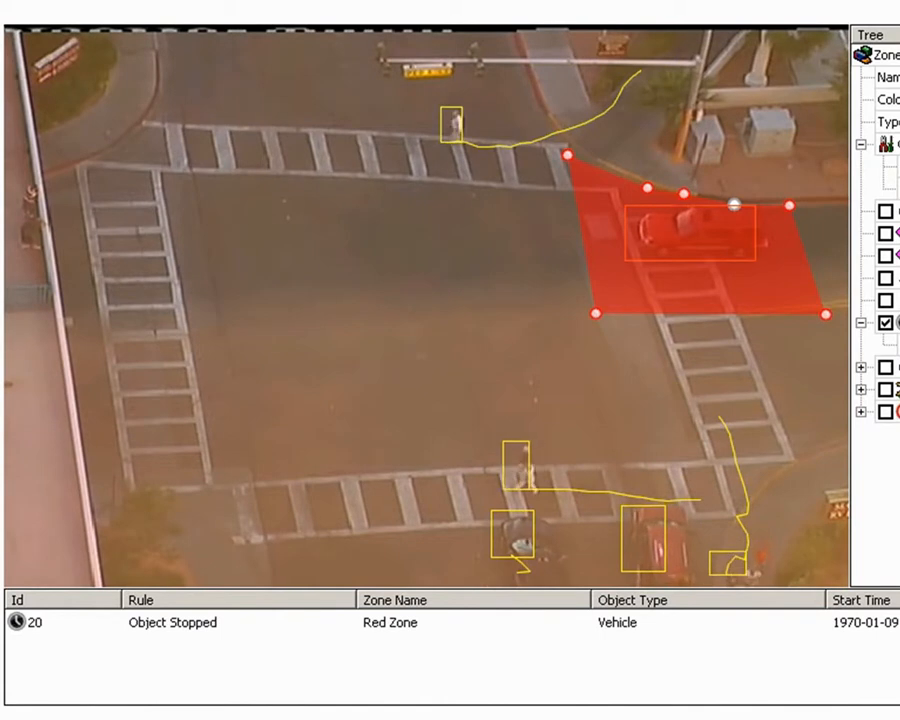
{"action": "left_click", "coordinate": [200, 626]}
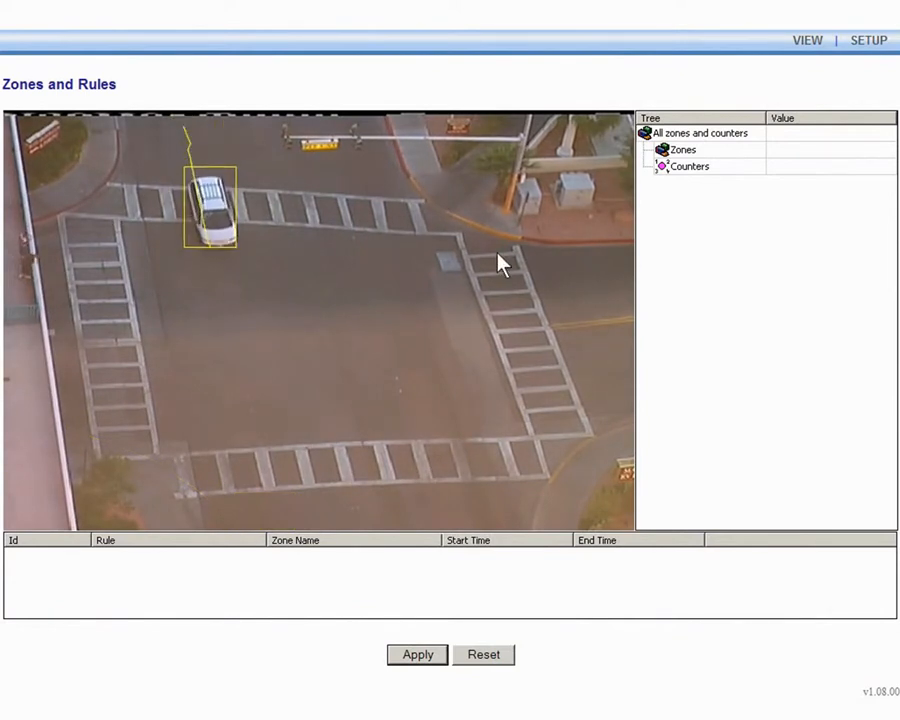
Create a line from the intersection's centre to its lower-left corner and name it Red Line
{"action": "right_click", "coordinate": [424, 270]}
{"action": "mouse_move", "coordinate": [445, 283]}
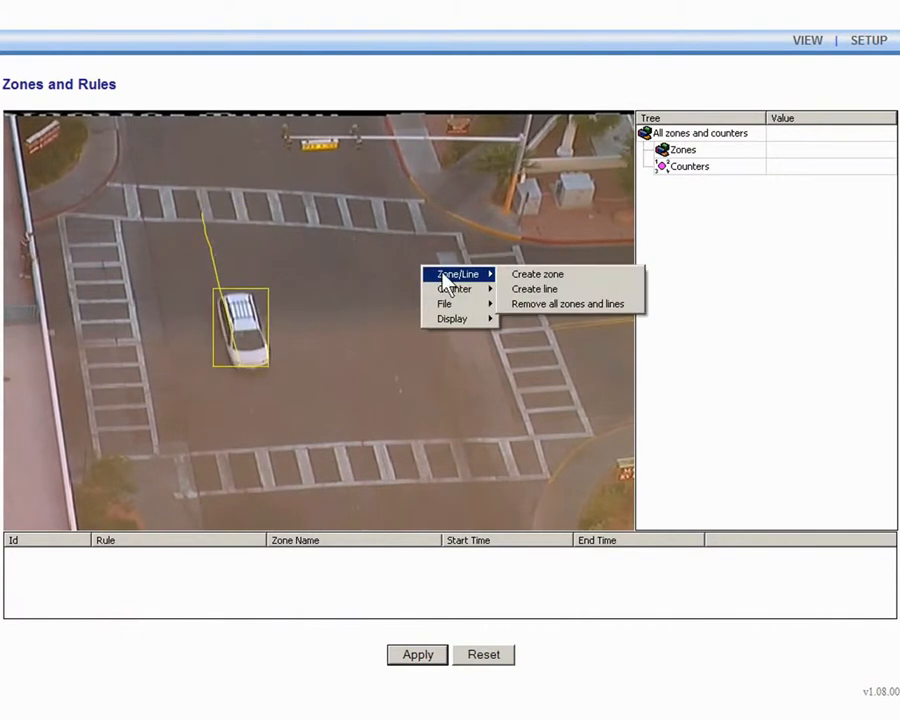
{"action": "left_click", "coordinate": [533, 290]}
{"action": "left_click_drag", "start_coordinate": [421, 279], "coordinate": [167, 449]}
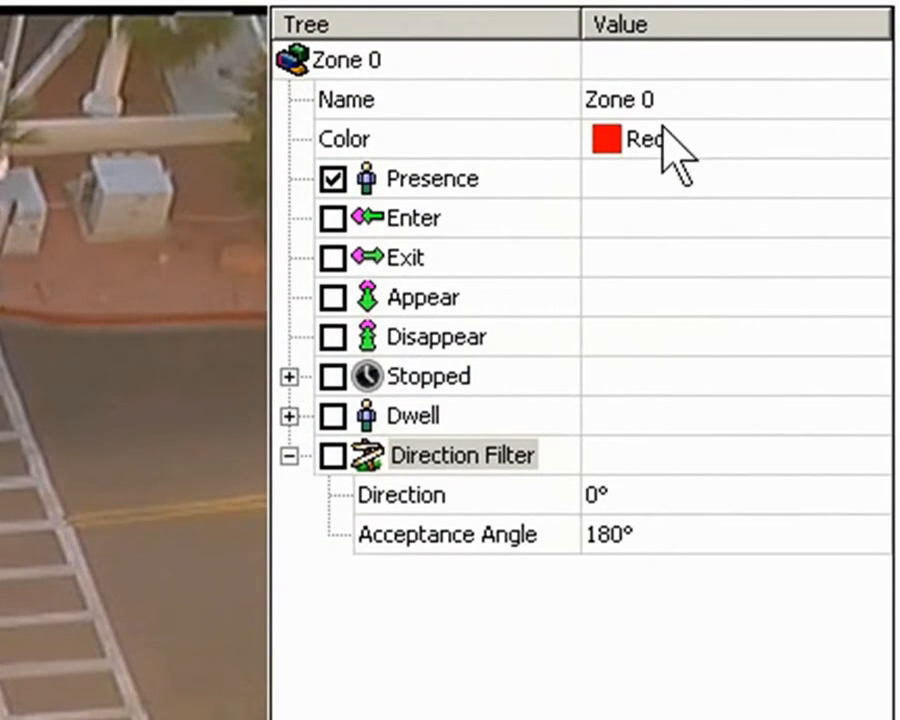
{"action": "left_click", "coordinate": [676, 104]}
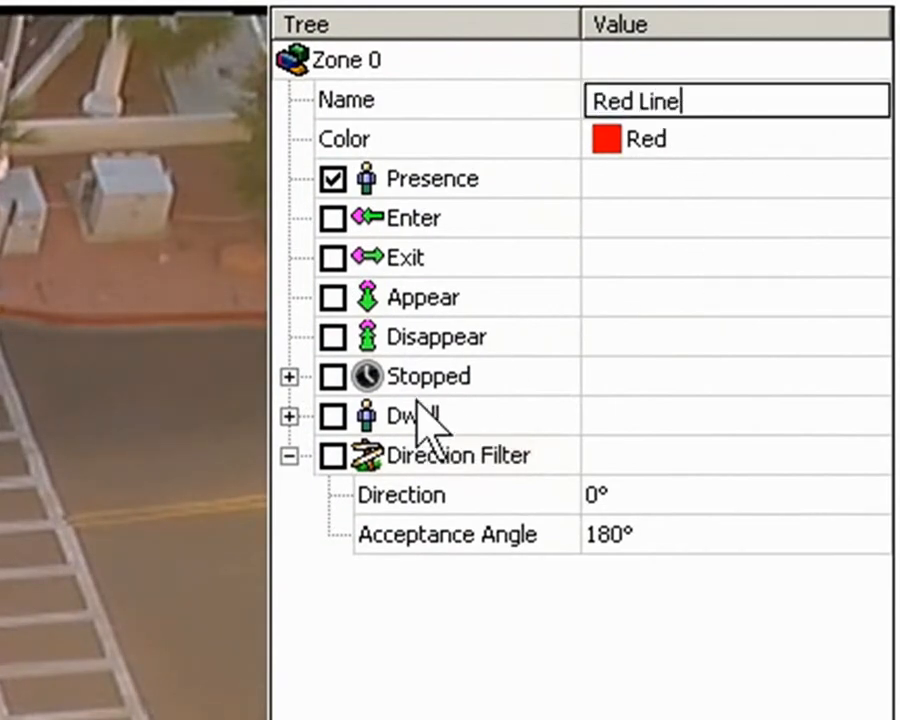
Enable the line's Direction Filter and set its direction to about -48° with an 84° acceptance angle
{"action": "left_click", "coordinate": [338, 456]}
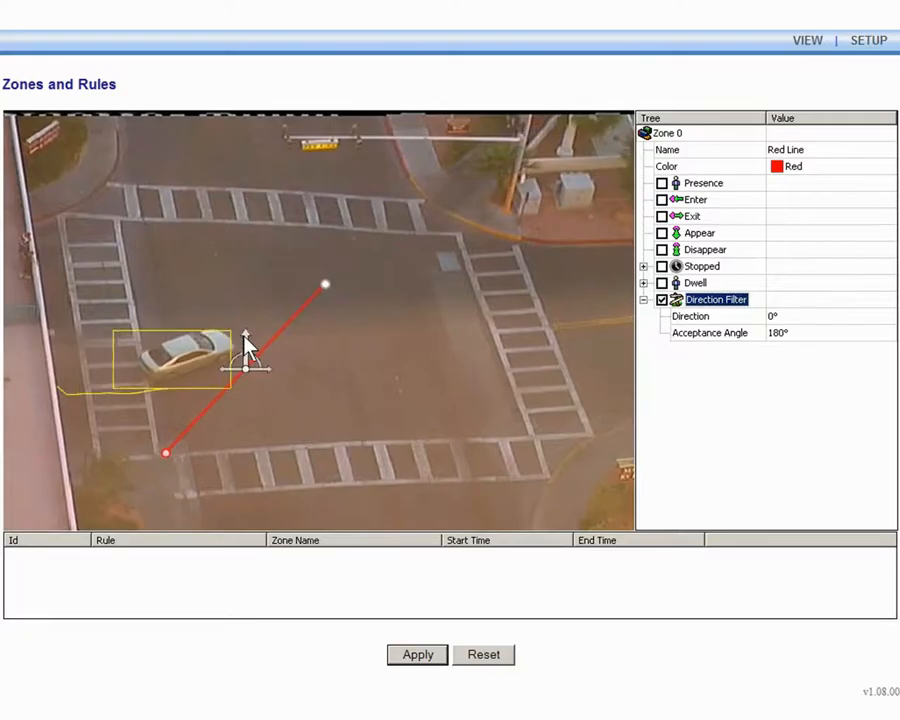
{"action": "left_click_drag", "start_coordinate": [245, 352], "coordinate": [217, 356]}
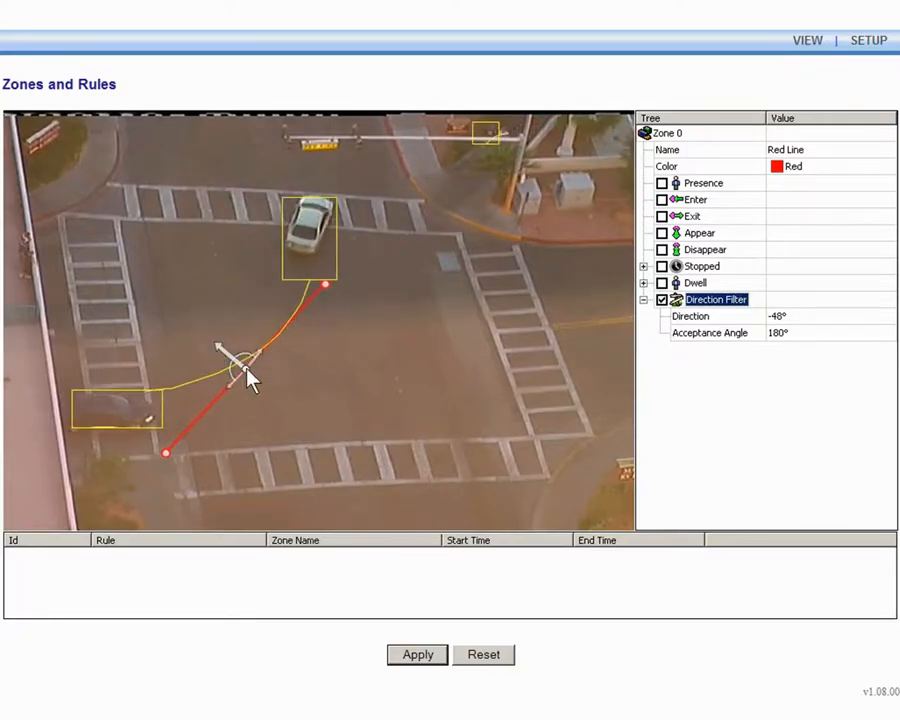
{"action": "left_click_drag", "start_coordinate": [253, 366], "coordinate": [242, 353]}
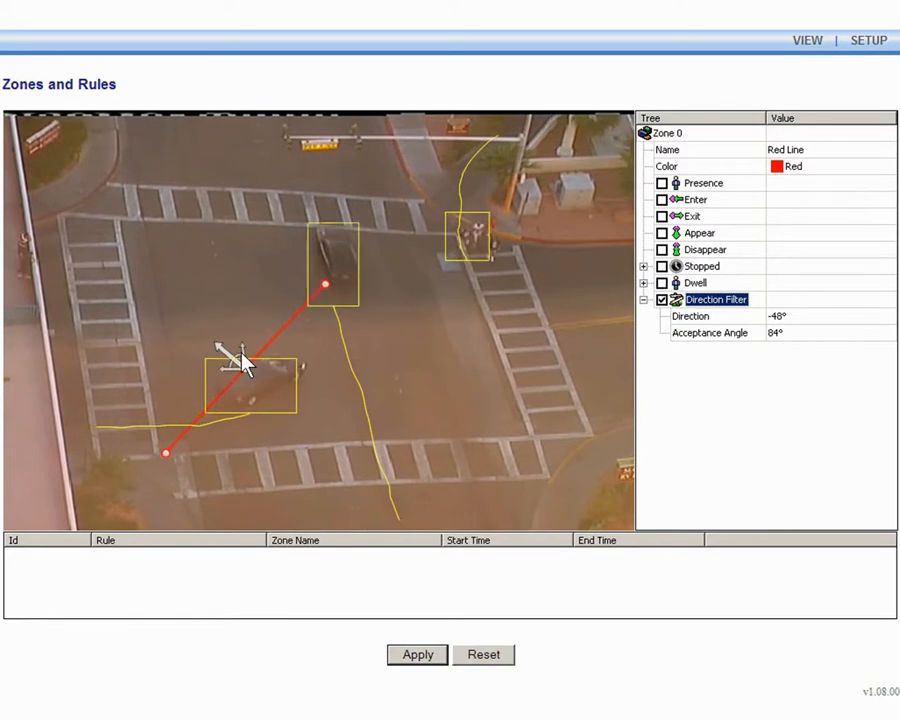
Add a counter to the scene and name it Objects Turning Left
{"action": "right_click", "coordinate": [347, 214]}
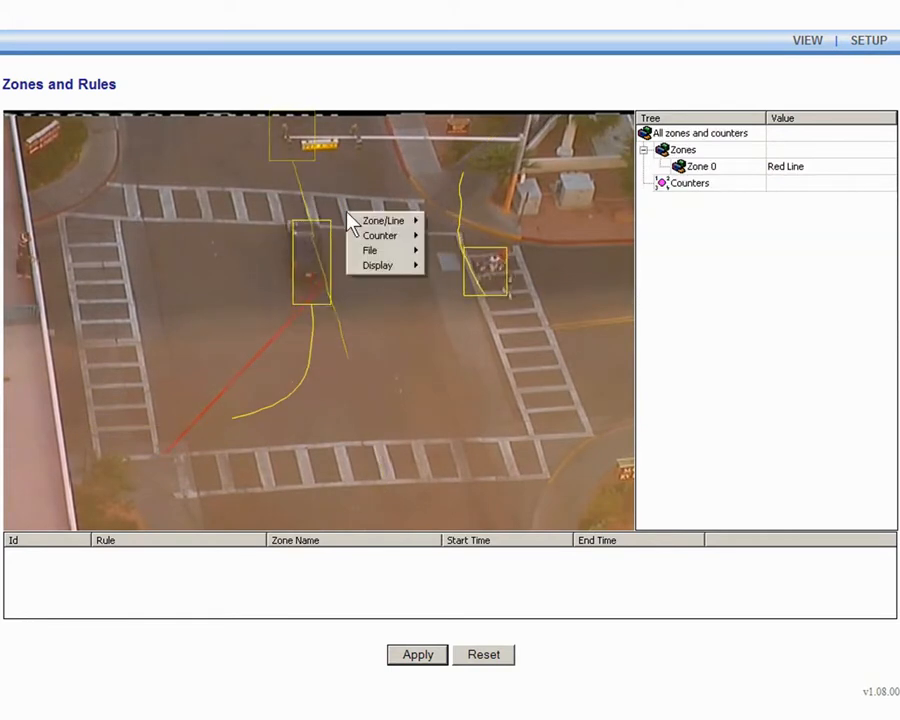
{"action": "mouse_move", "coordinate": [407, 236]}
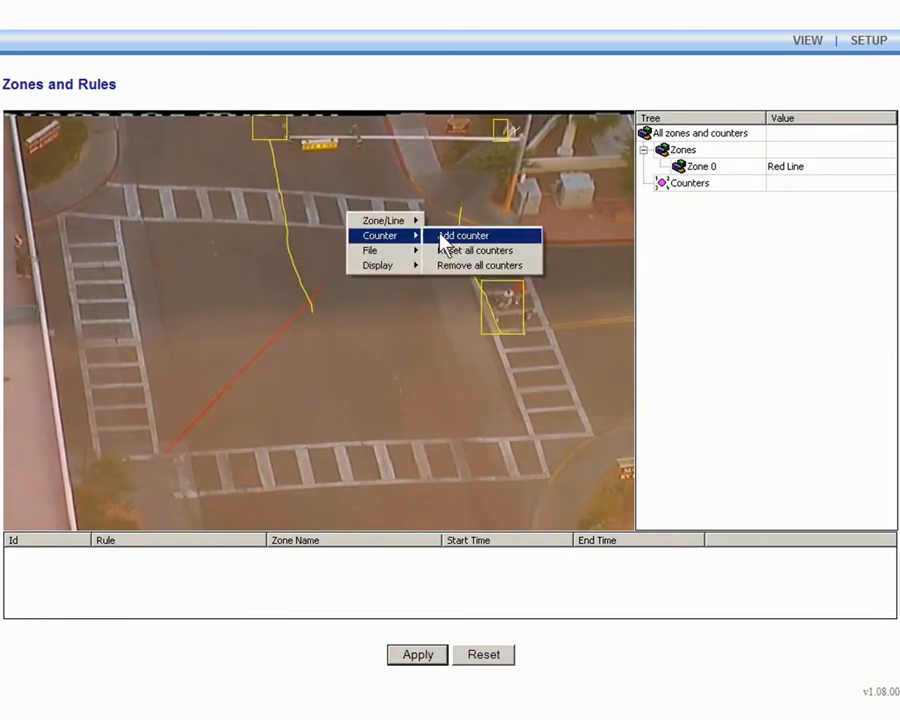
{"action": "left_click", "coordinate": [442, 236]}
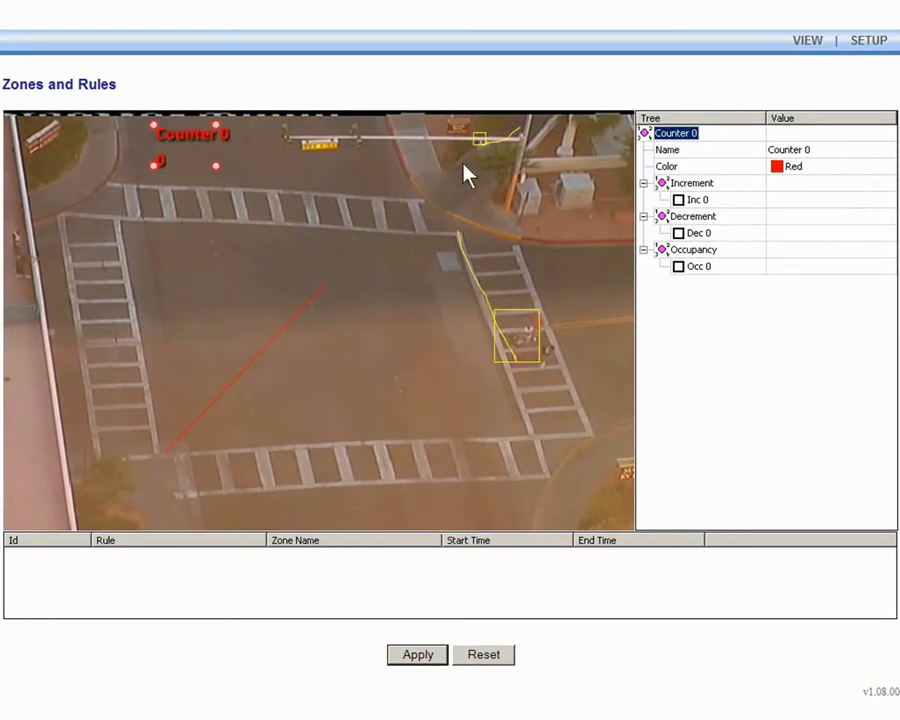
{"action": "left_click", "coordinate": [786, 148]}
{"action": "type", "text": "O"}
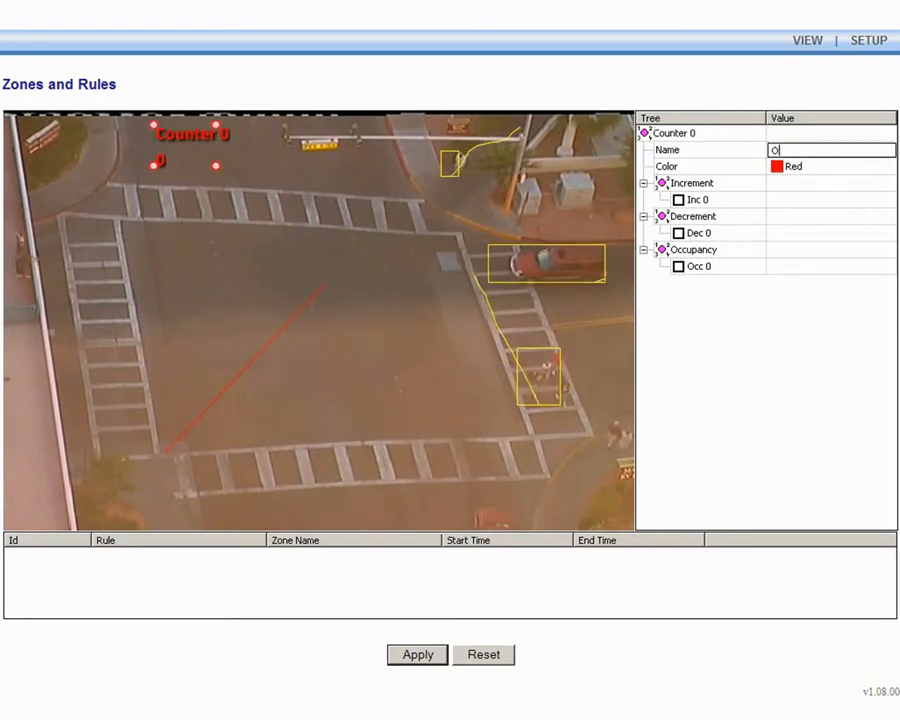
{"action": "type", "text": "bjects Turning Left"}
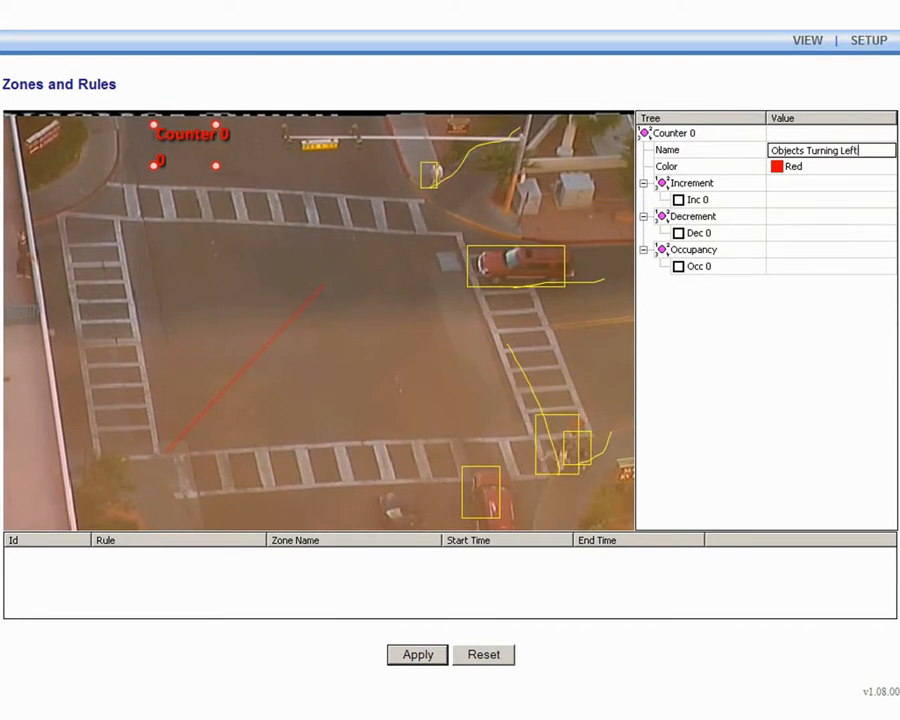
Enable the counter's first increment linked to Red Line : Direction Filter, apply, and select the logged violation event
{"action": "left_click", "coordinate": [678, 202]}
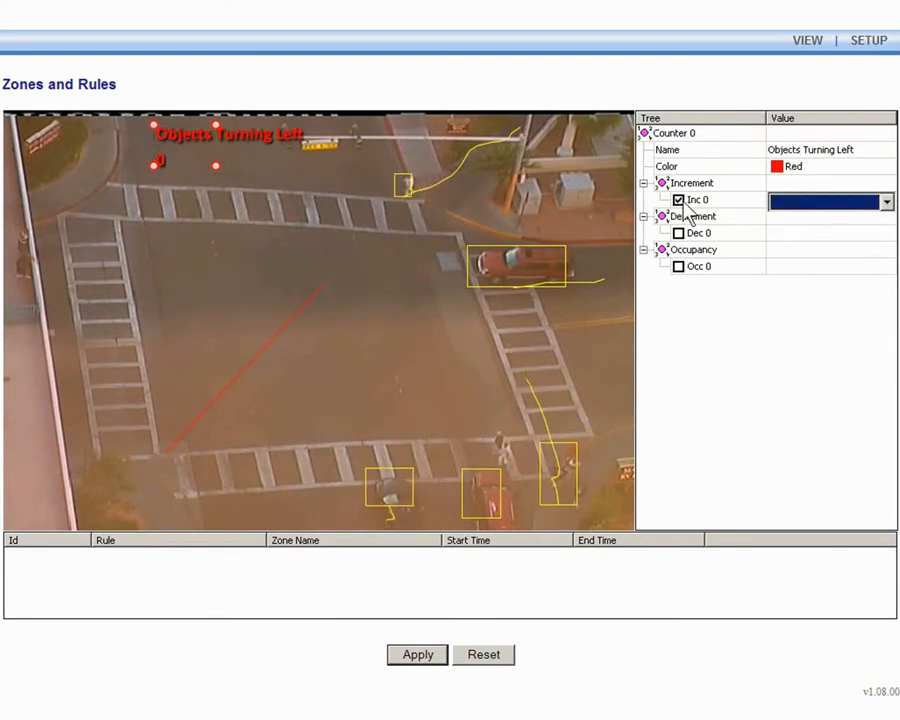
{"action": "left_click", "coordinate": [808, 207]}
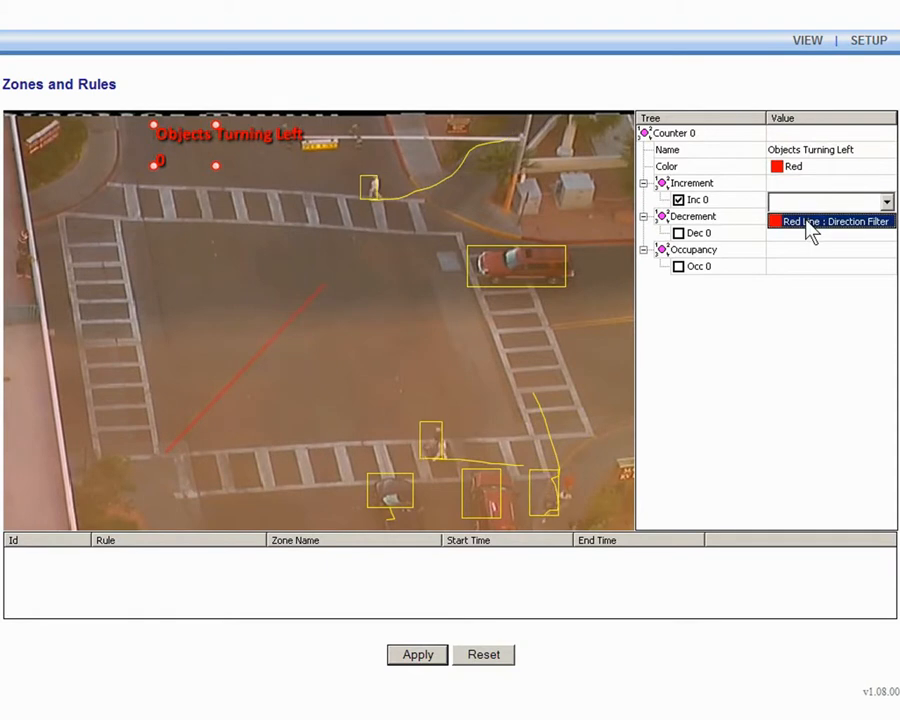
{"action": "left_click", "coordinate": [810, 222]}
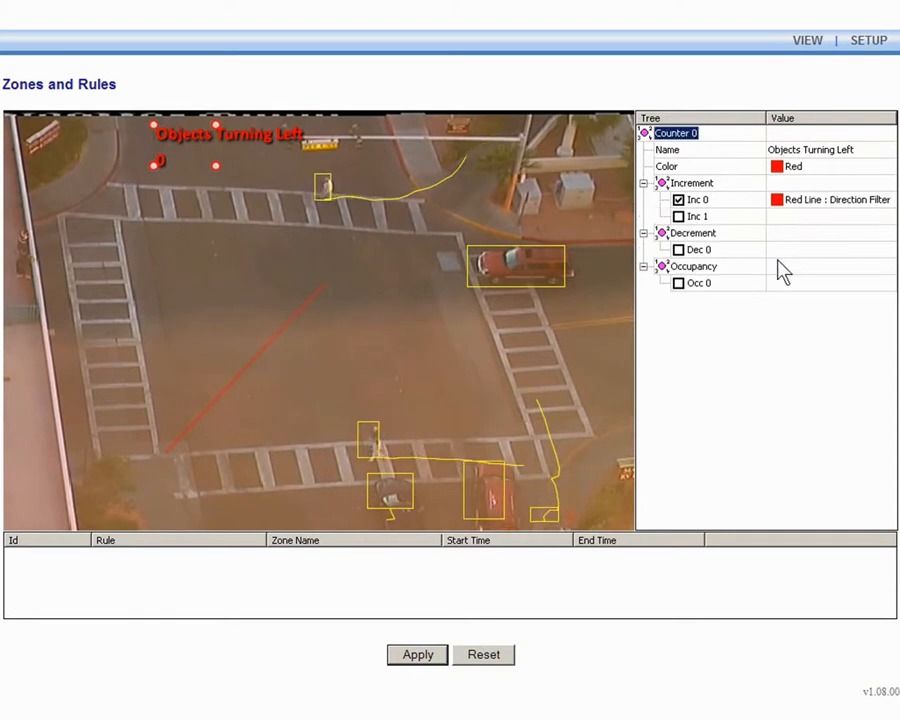
{"action": "left_click", "coordinate": [434, 657]}
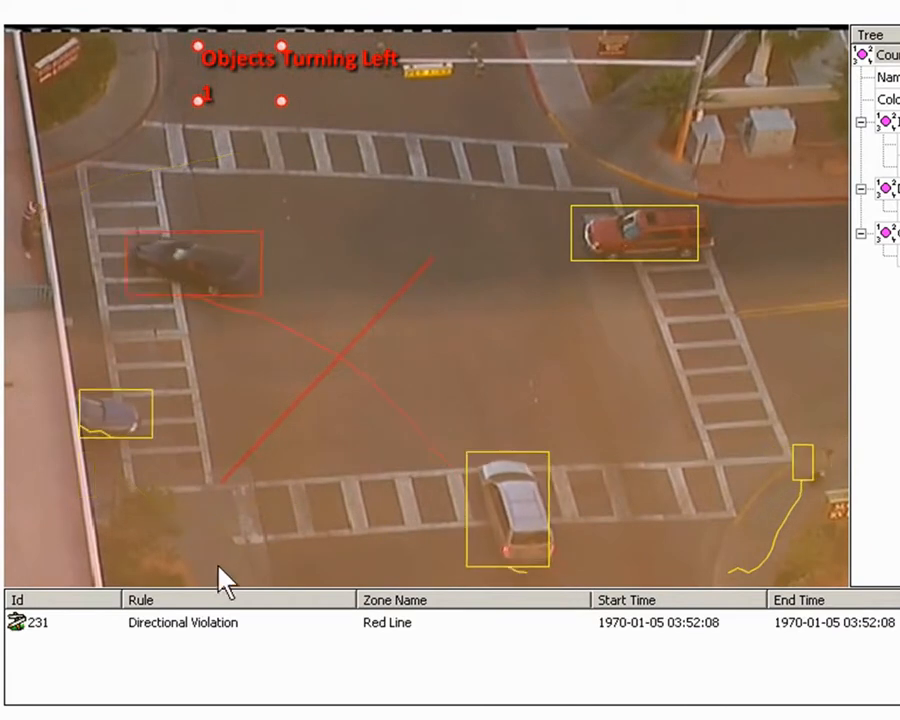
{"action": "left_click", "coordinate": [207, 622]}
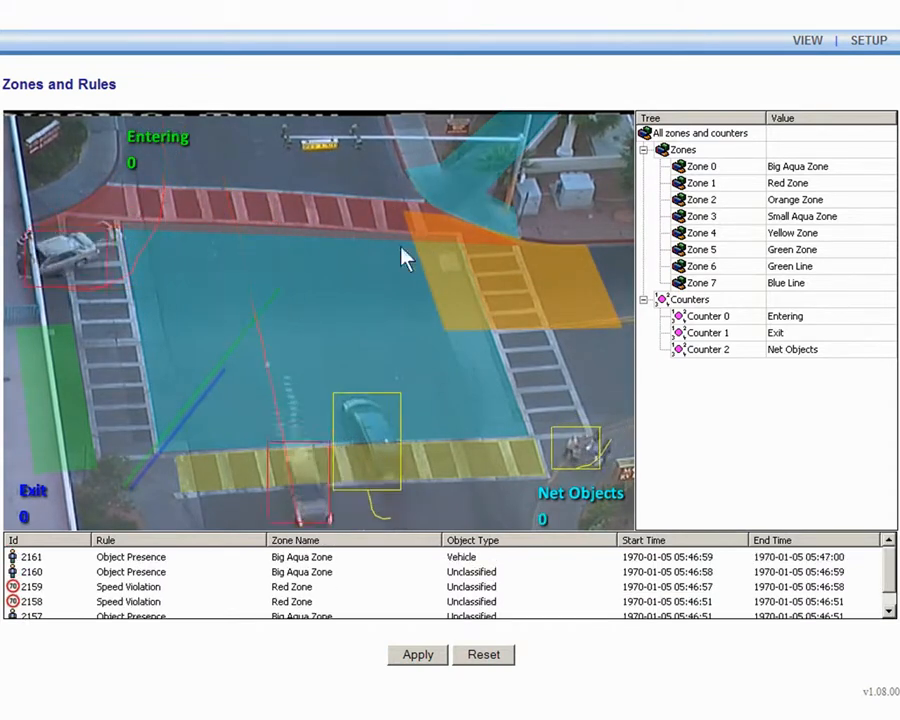
Examine the rules of the Green Line, Blue Line, Green Zone and the Entering and Exit counters in the example setup
{"action": "left_click", "coordinate": [236, 345]}
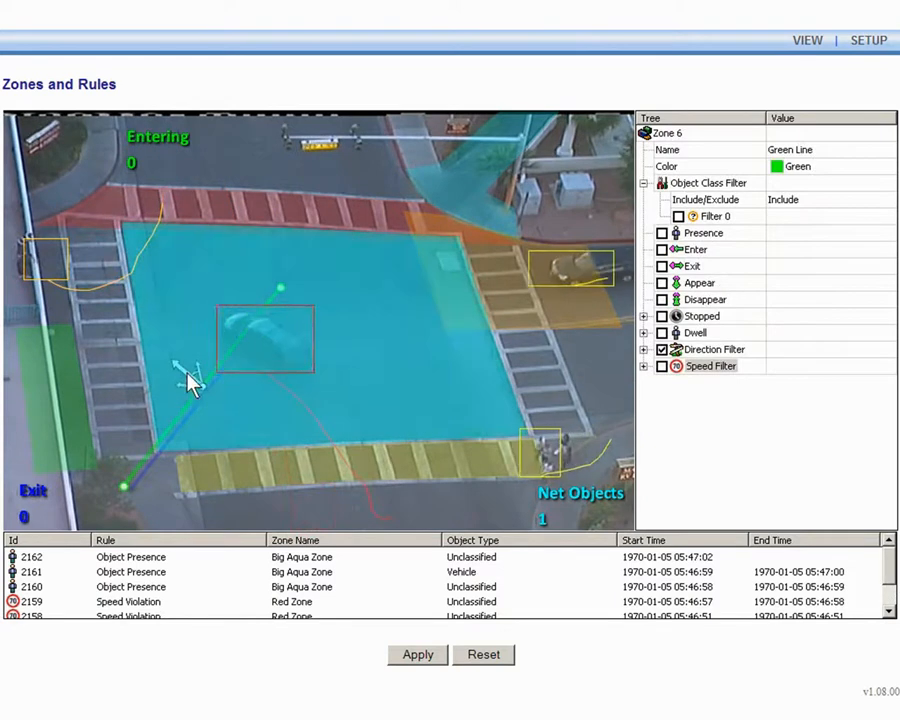
{"action": "left_click", "coordinate": [700, 352]}
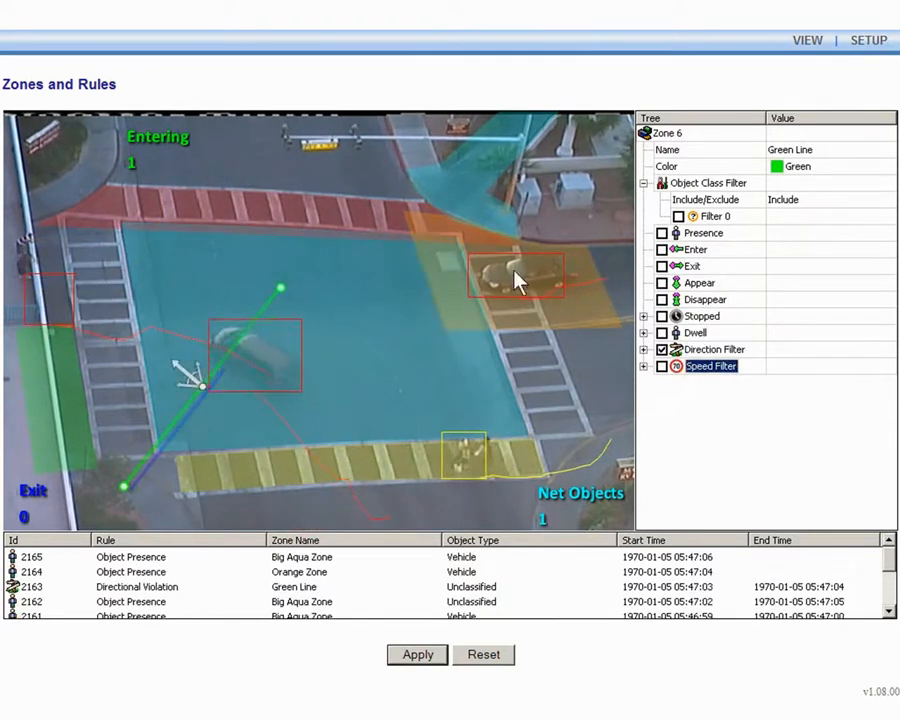
{"action": "left_click", "coordinate": [181, 141]}
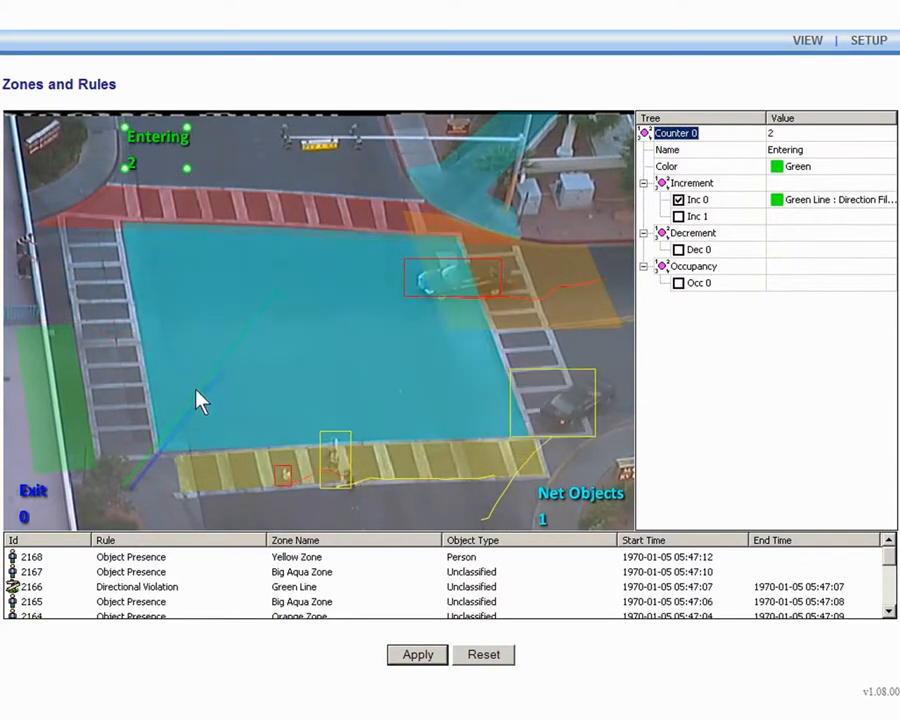
{"action": "left_click", "coordinate": [197, 408]}
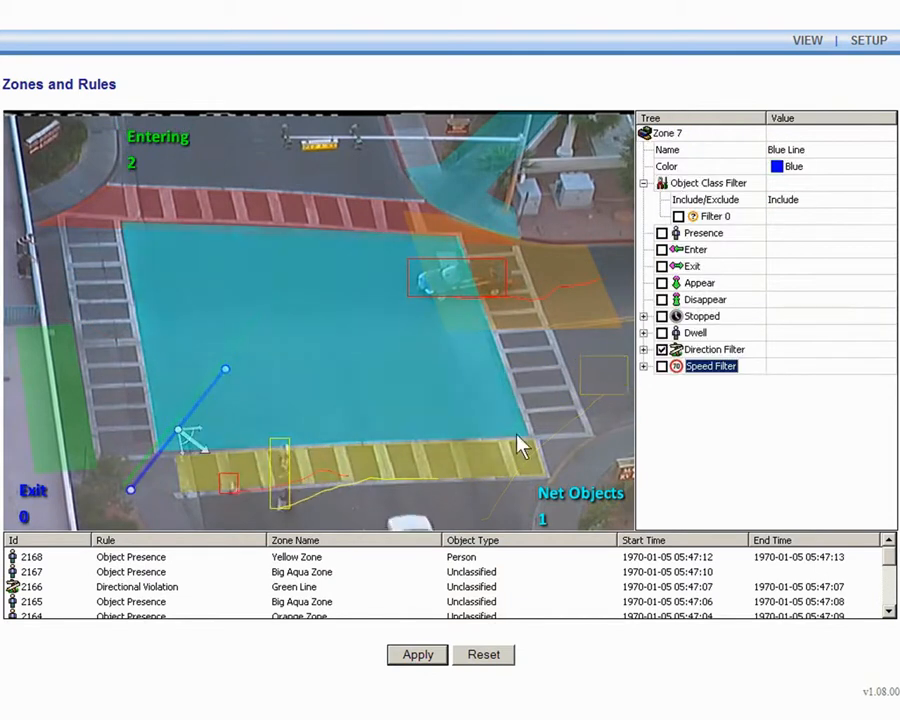
{"action": "left_click", "coordinate": [706, 352]}
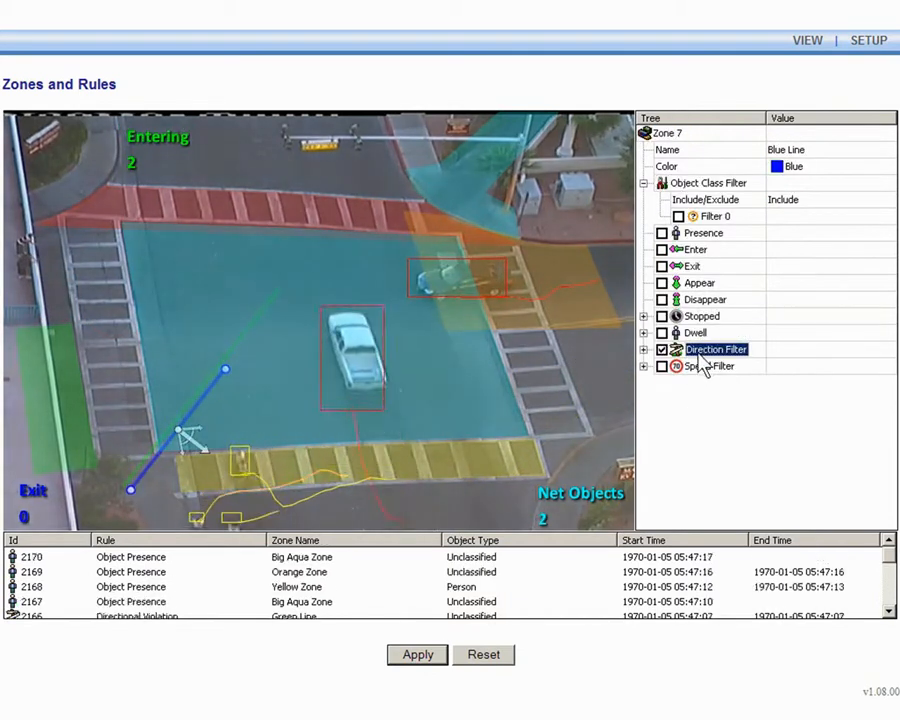
{"action": "left_click", "coordinate": [700, 367]}
{"action": "left_click", "coordinate": [30, 500]}
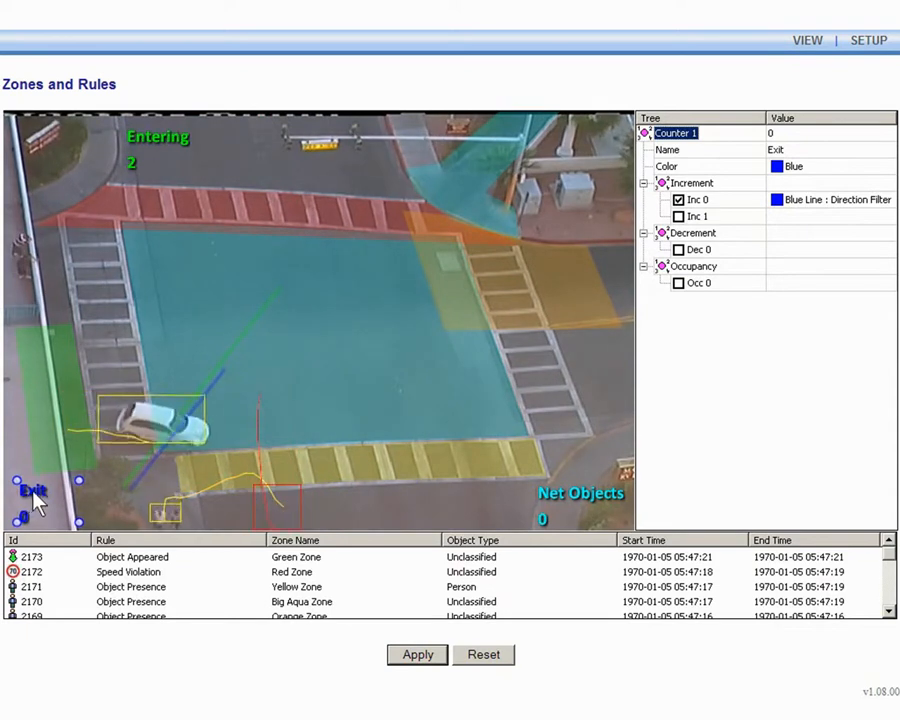
{"action": "left_click", "coordinate": [55, 425]}
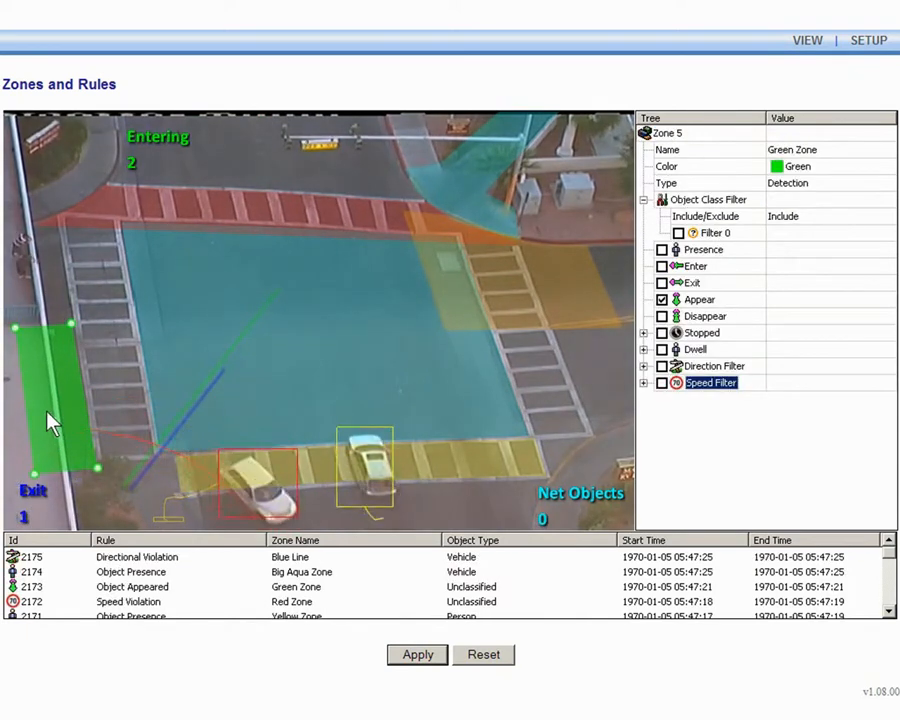
{"action": "left_click", "coordinate": [701, 300]}
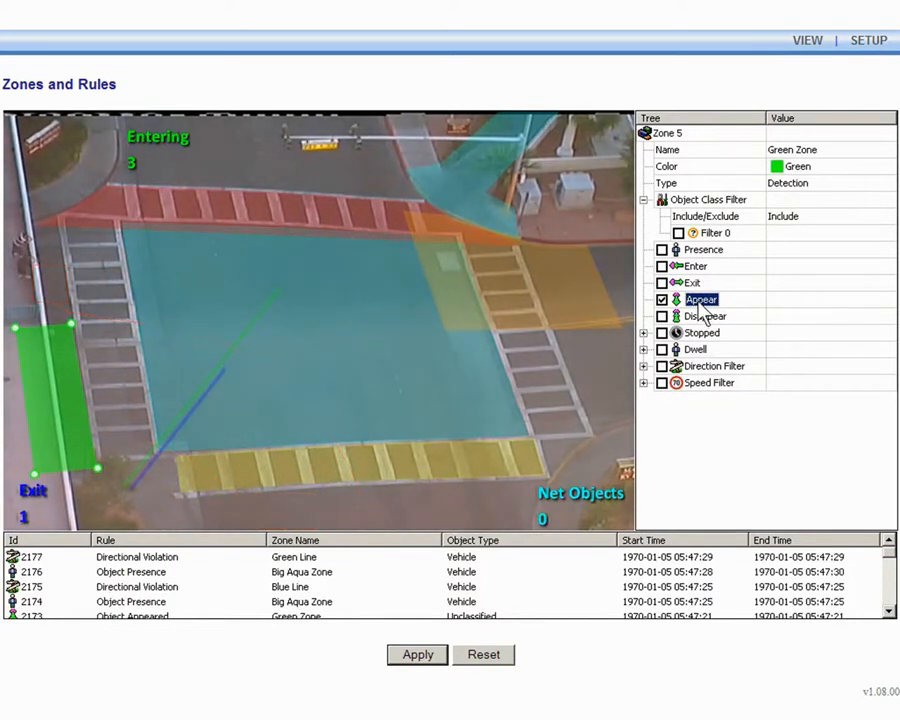
Review the rules of the Yellow, Orange, Red, Small Aqua and Big Aqua zones and the Net Objects counter
{"action": "left_click", "coordinate": [424, 465]}
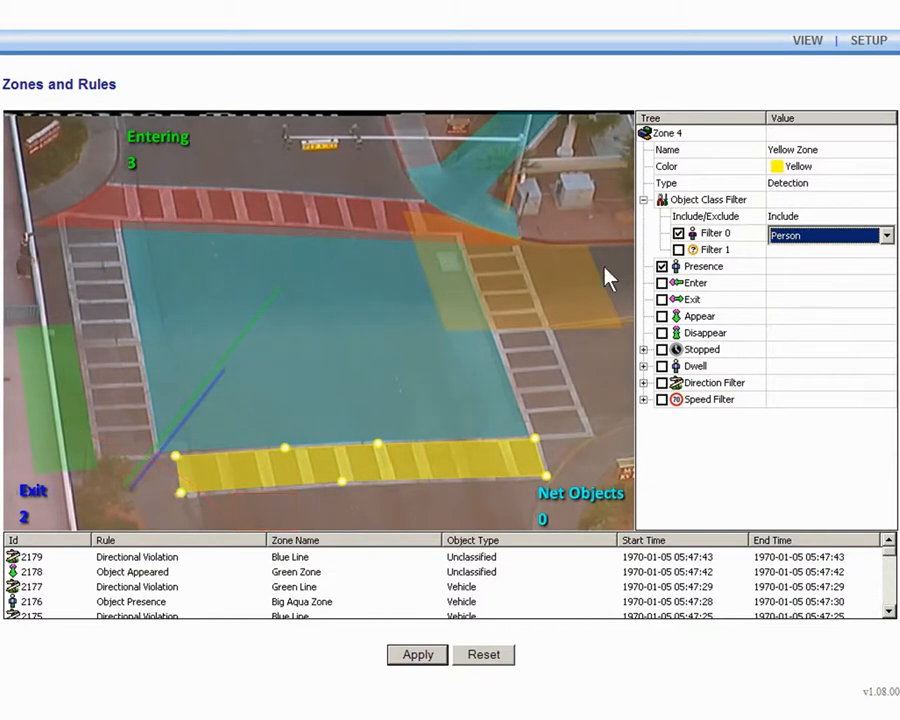
{"action": "left_click", "coordinate": [568, 280]}
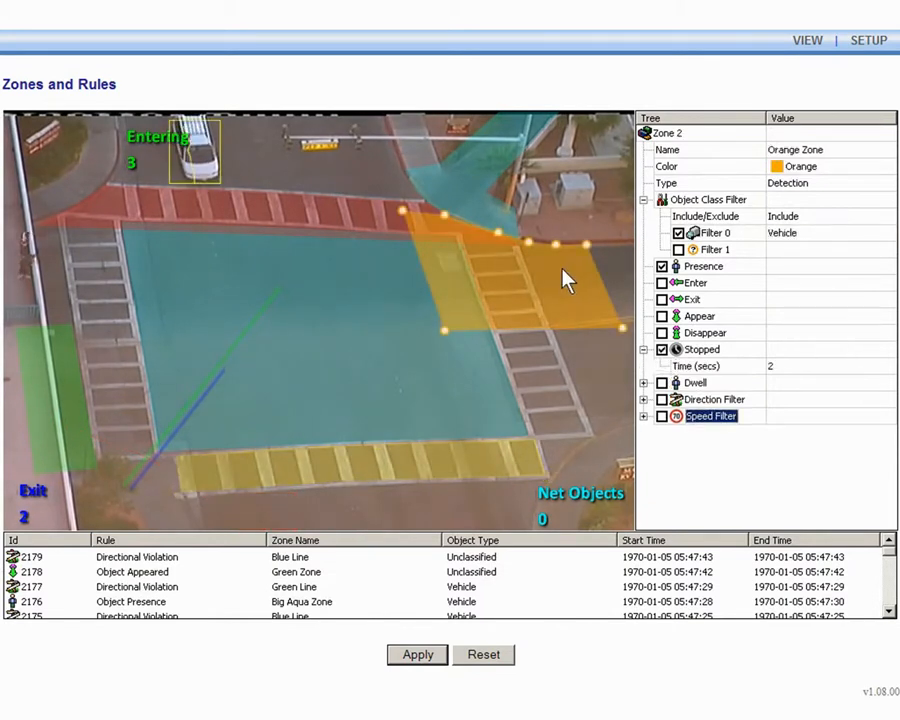
{"action": "left_click", "coordinate": [705, 352]}
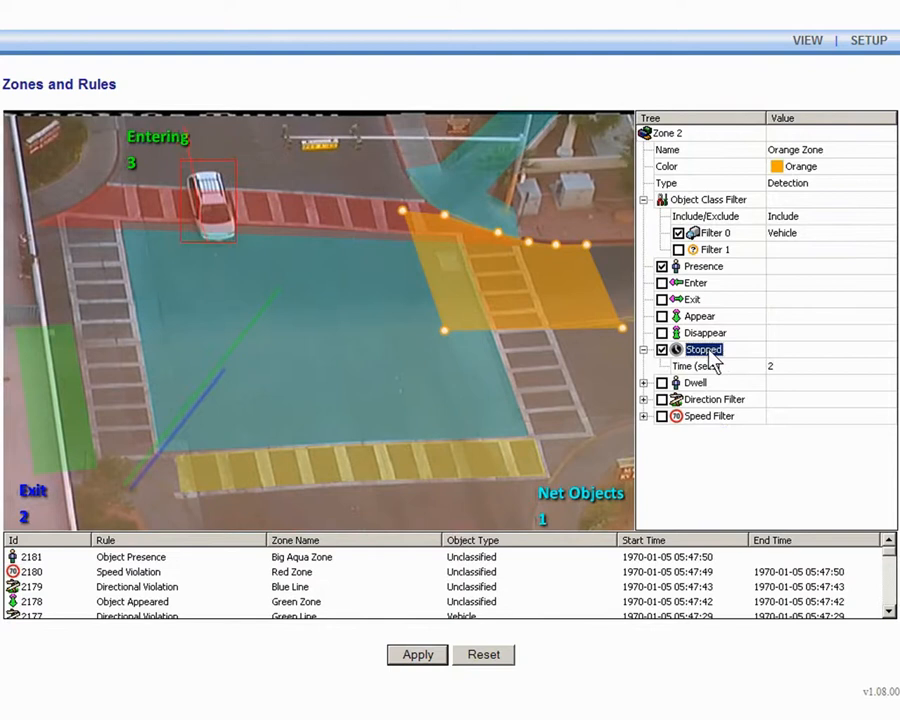
{"action": "left_click", "coordinate": [788, 239]}
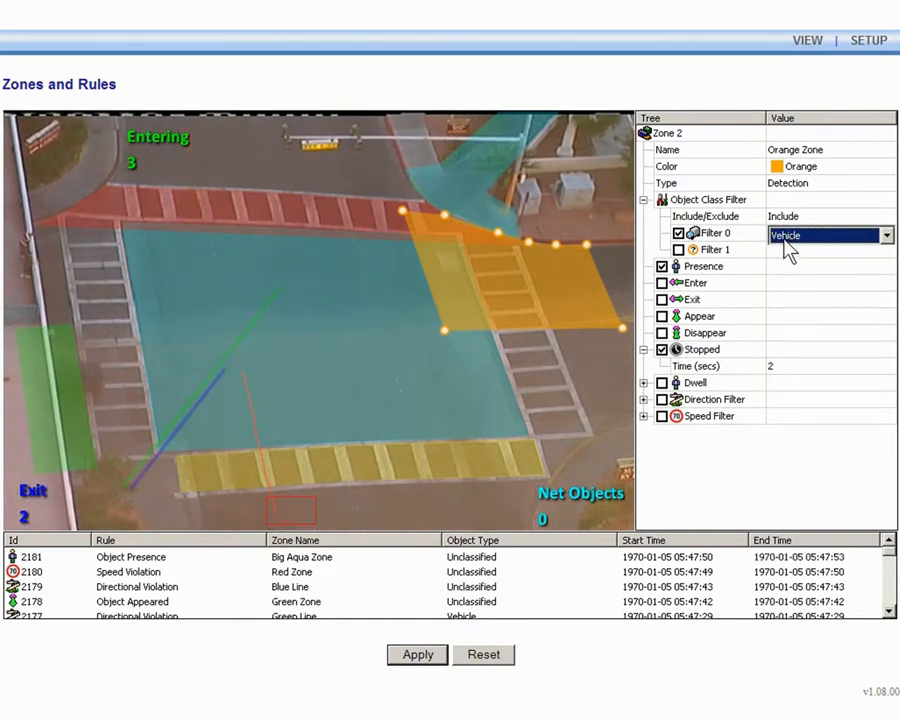
{"action": "left_click", "coordinate": [336, 227]}
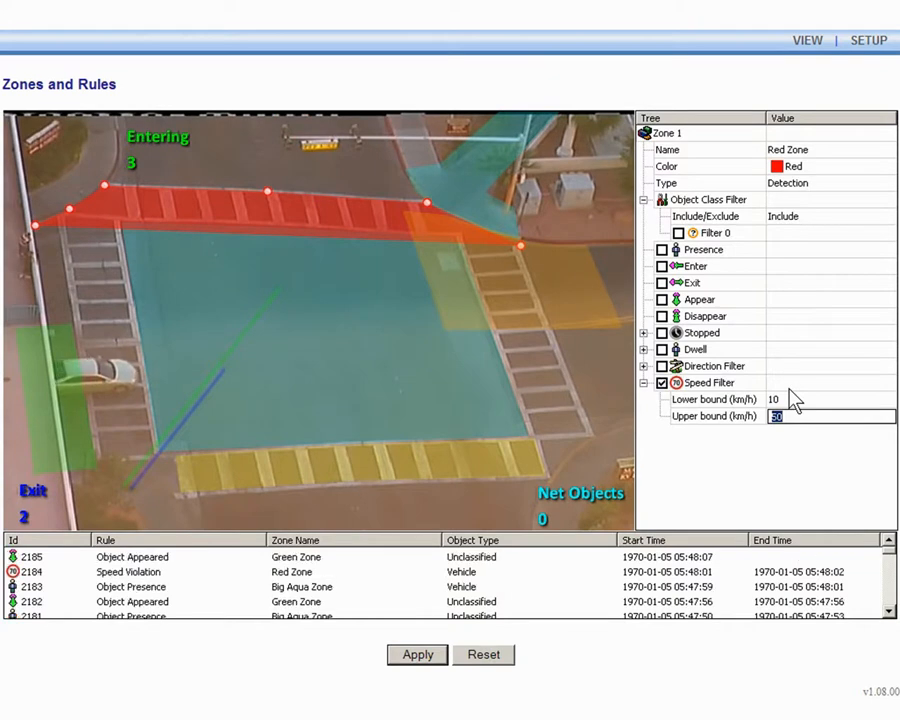
{"action": "left_click", "coordinate": [487, 203]}
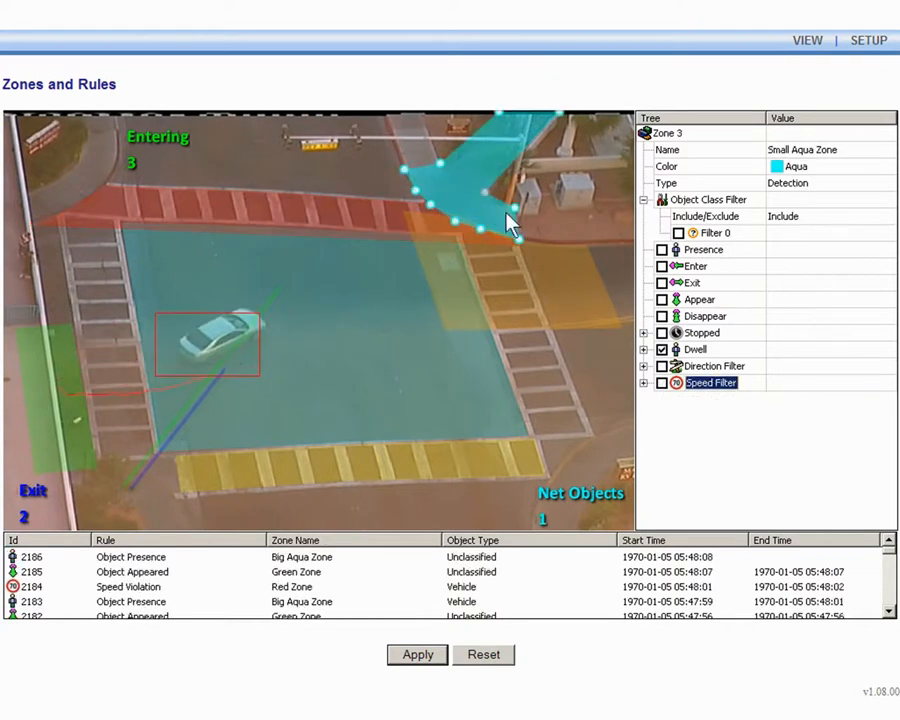
{"action": "left_click", "coordinate": [696, 351]}
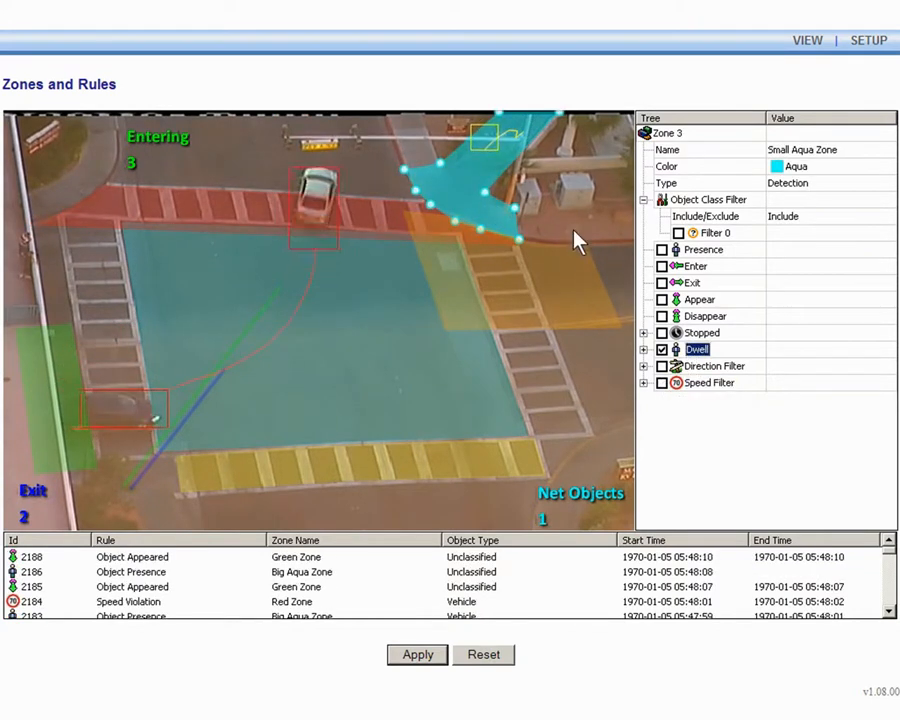
{"action": "key", "text": "Down"}
{"action": "key", "text": "Down"}
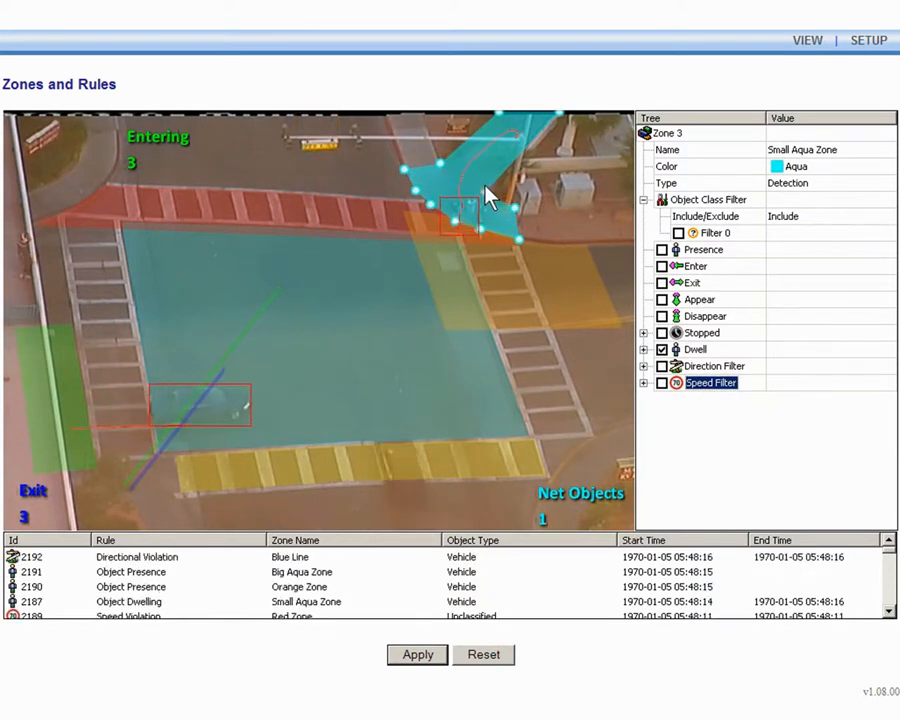
{"action": "left_click", "coordinate": [390, 275]}
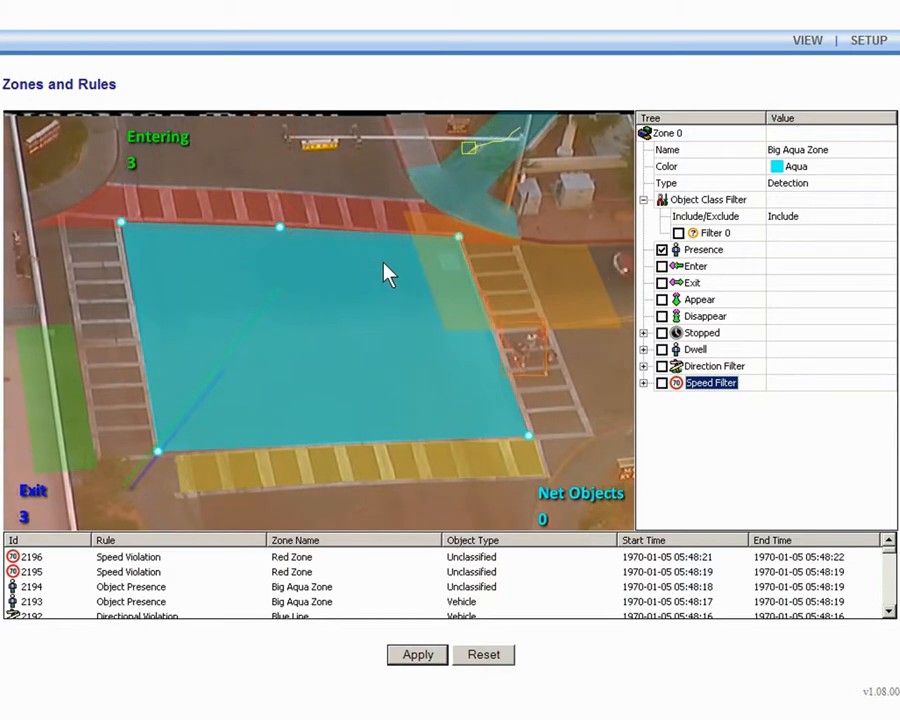
{"action": "left_click", "coordinate": [704, 251]}
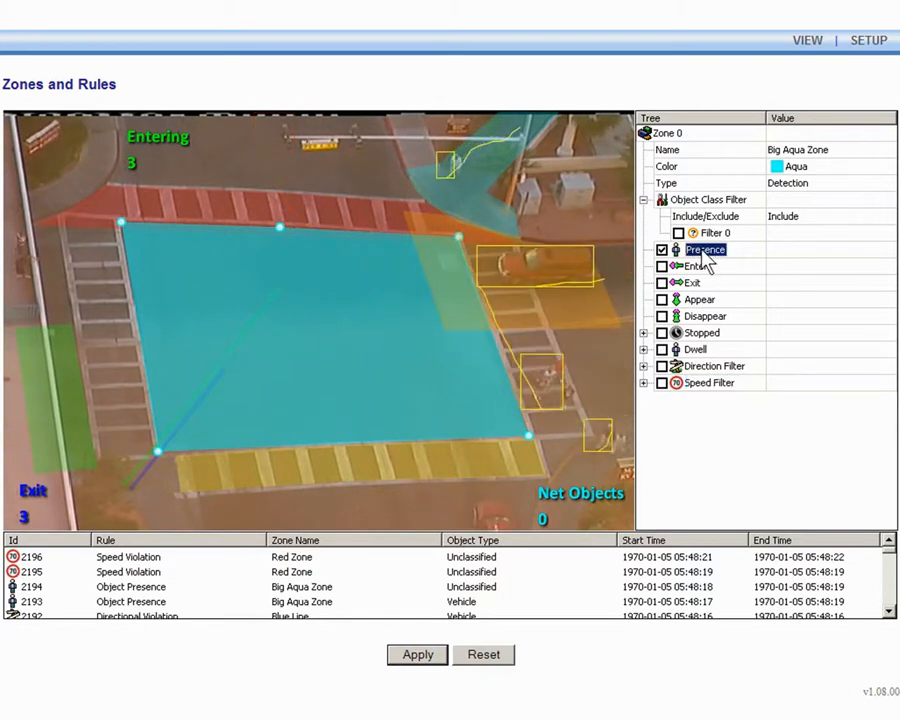
{"action": "left_click", "coordinate": [579, 500]}
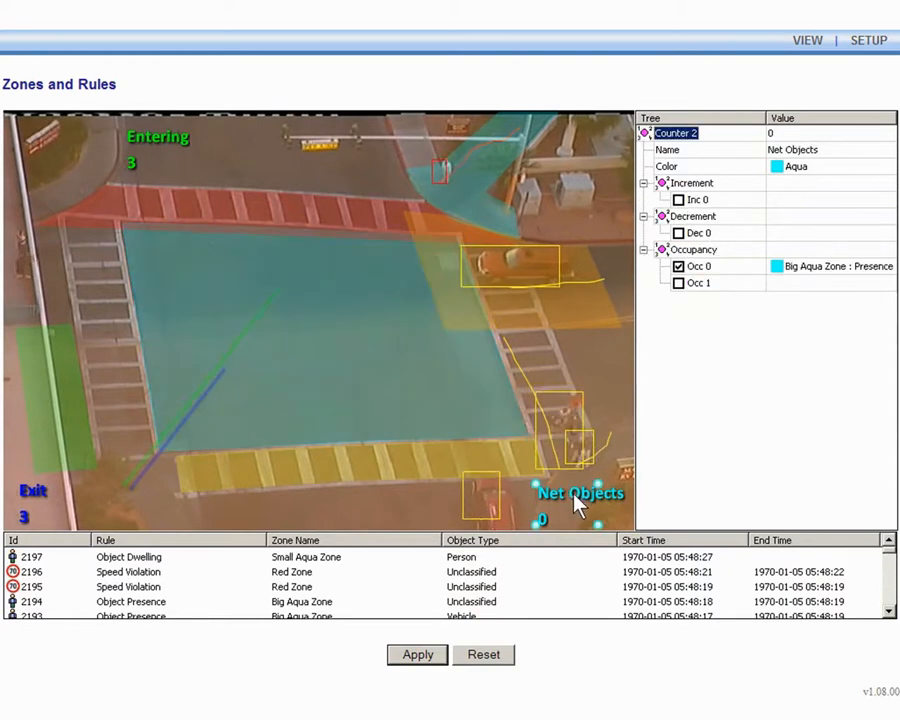
Turn on display of blobs, object height, speed, area and classification on the video
{"action": "right_click", "coordinate": [567, 370]}
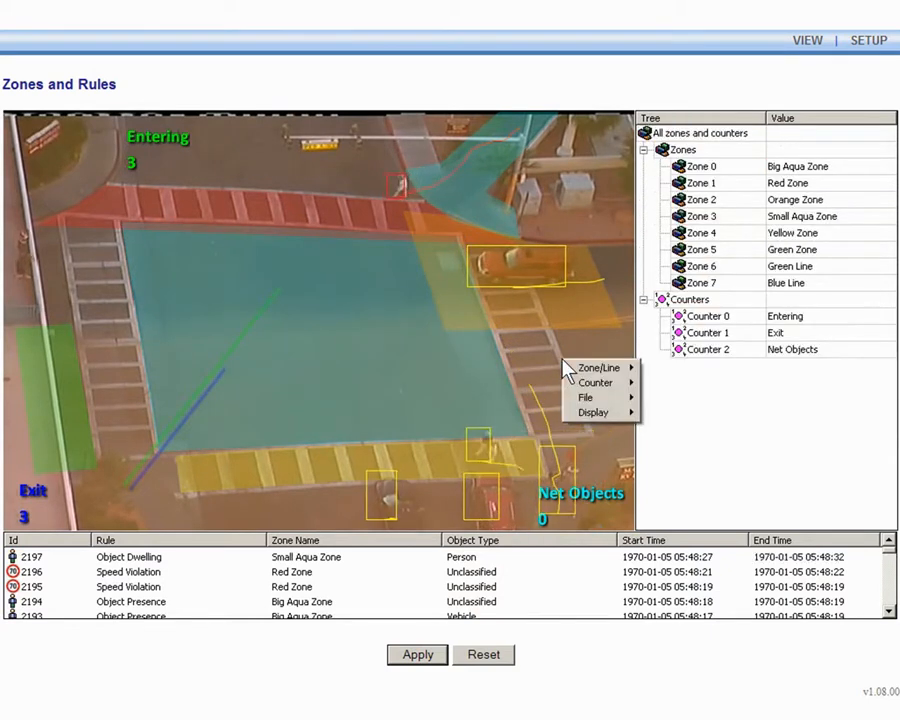
{"action": "mouse_move", "coordinate": [595, 416]}
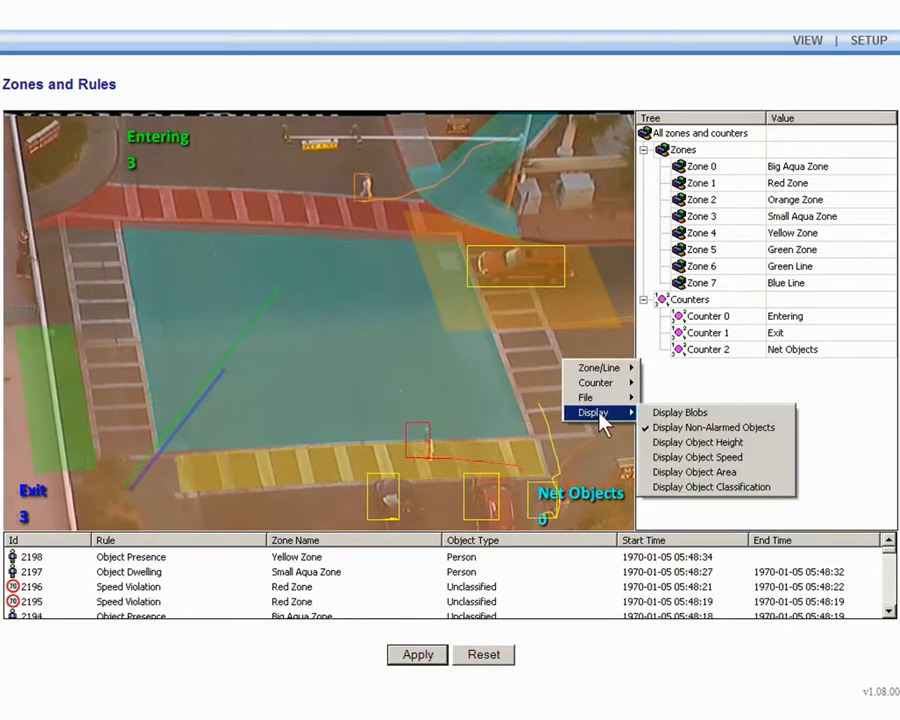
{"action": "left_click", "coordinate": [688, 416]}
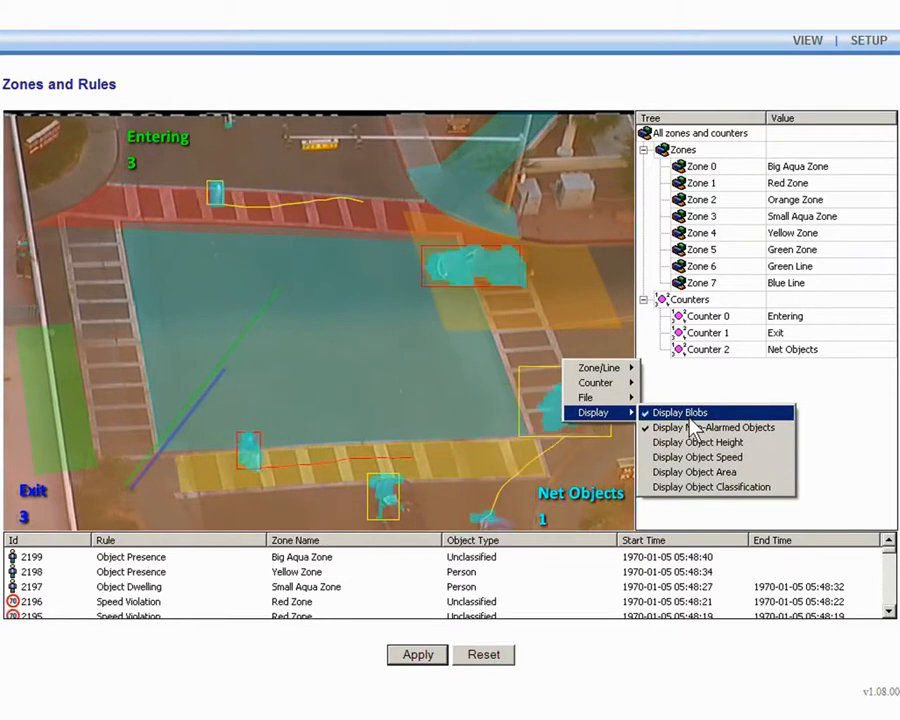
{"action": "left_click", "coordinate": [690, 443]}
{"action": "left_click", "coordinate": [694, 457]}
{"action": "left_click", "coordinate": [696, 472]}
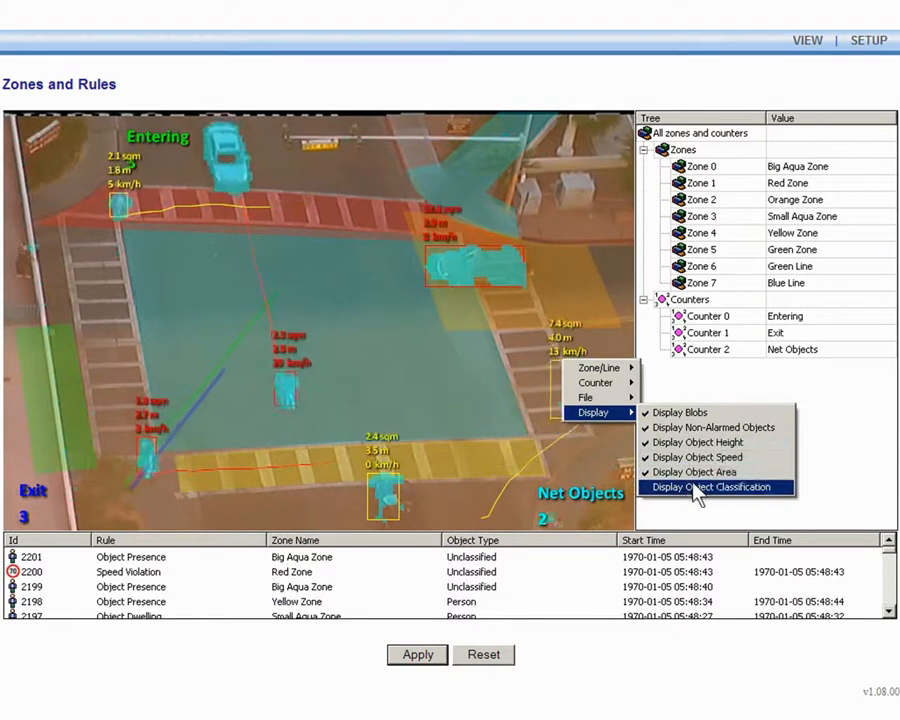
{"action": "left_click", "coordinate": [697, 487]}
{"action": "left_click", "coordinate": [612, 460]}
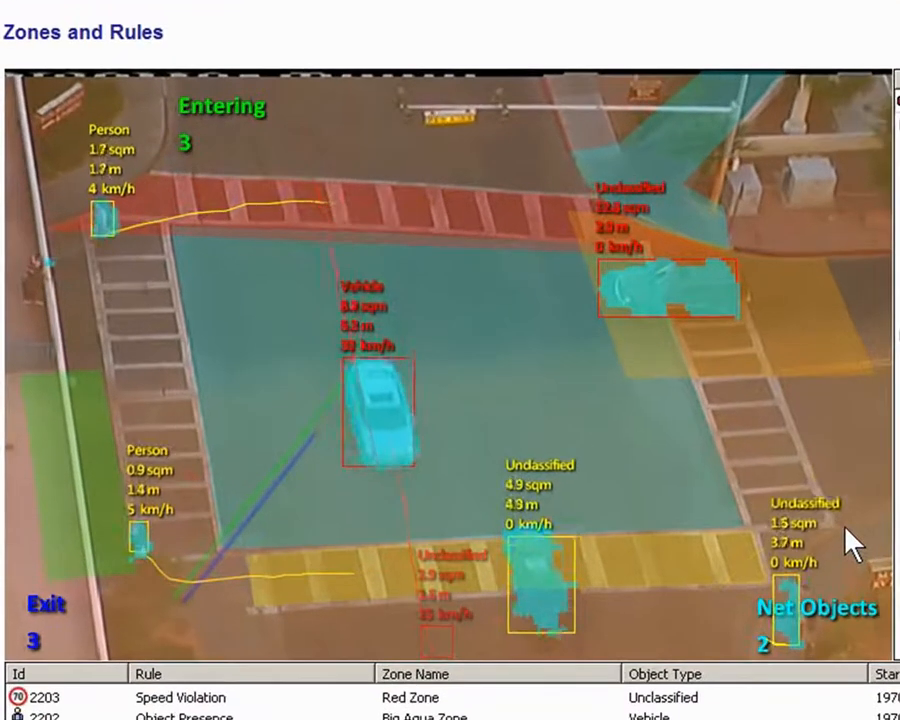